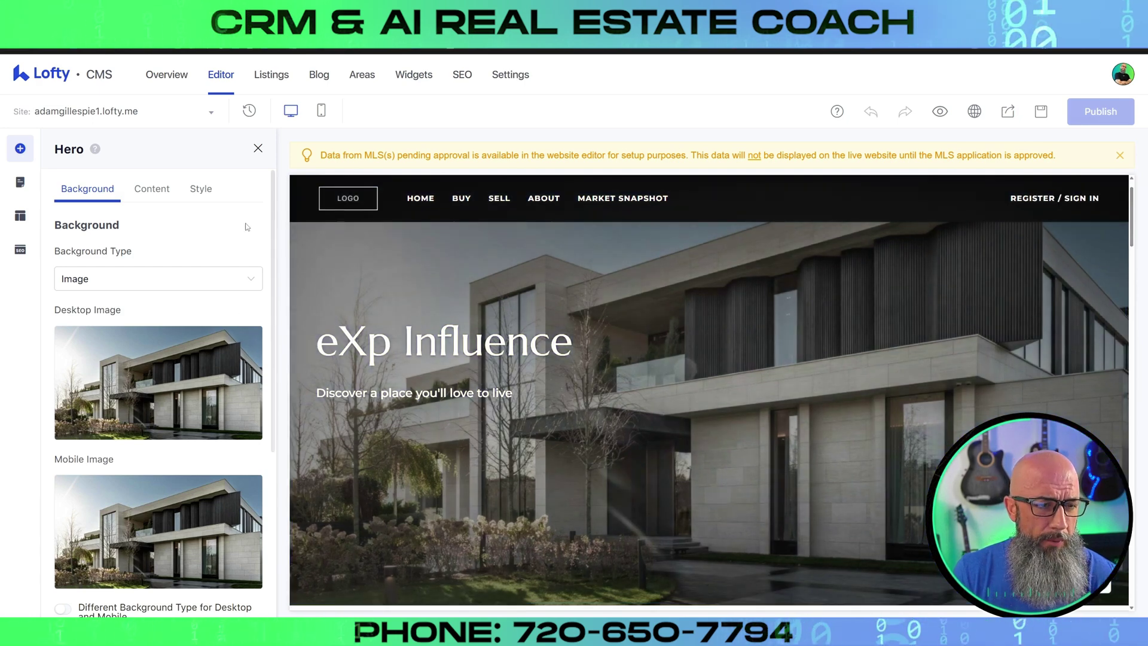
- Review the hero block's background settings, including the available background types, overlay and size options
{"action": "scroll", "coordinate": [150, 275], "scroll_direction": "down", "scroll_amount": 2}
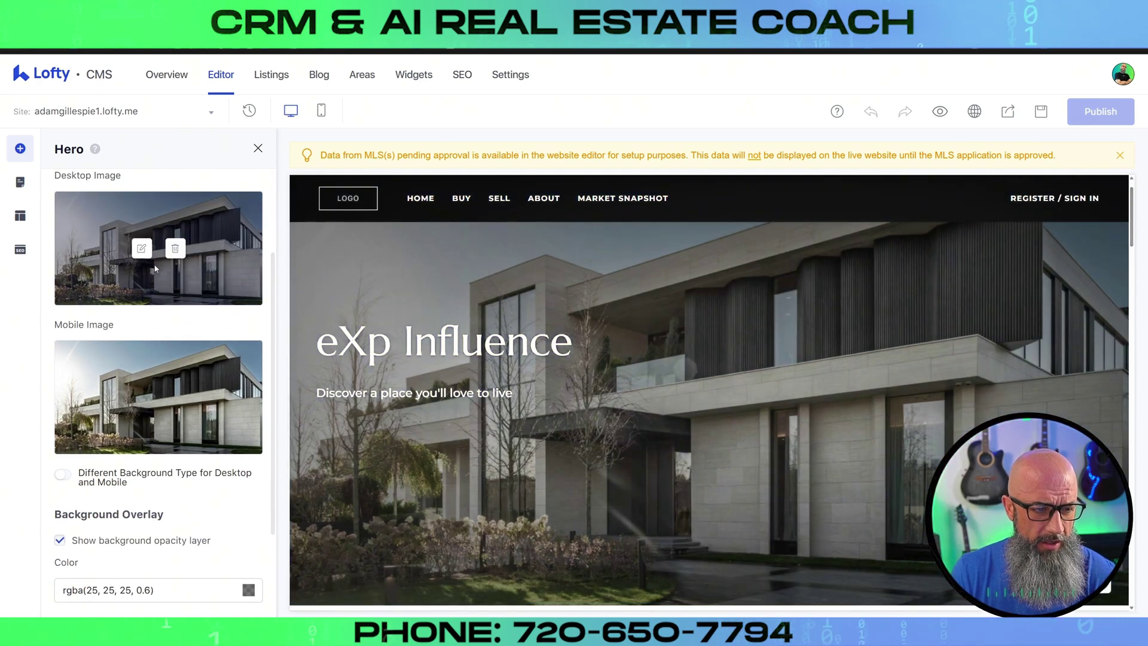
{"action": "scroll", "coordinate": [161, 389], "scroll_direction": "down", "scroll_amount": 2}
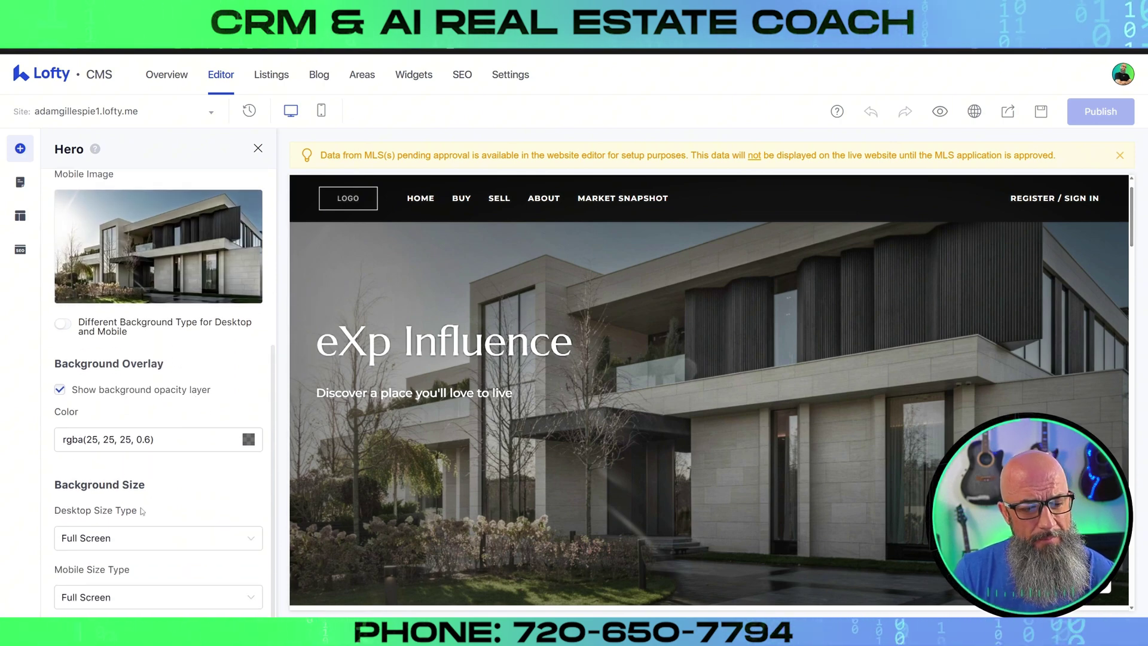
{"action": "scroll", "coordinate": [119, 537], "scroll_direction": "up", "scroll_amount": 5}
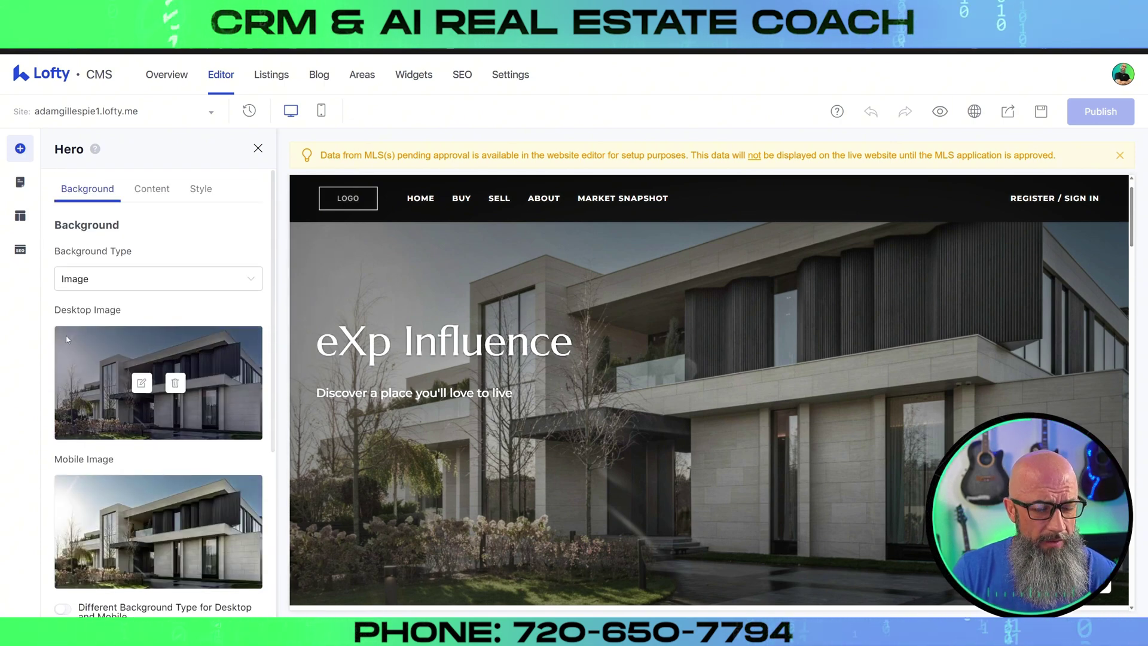
{"action": "left_click", "coordinate": [251, 282]}
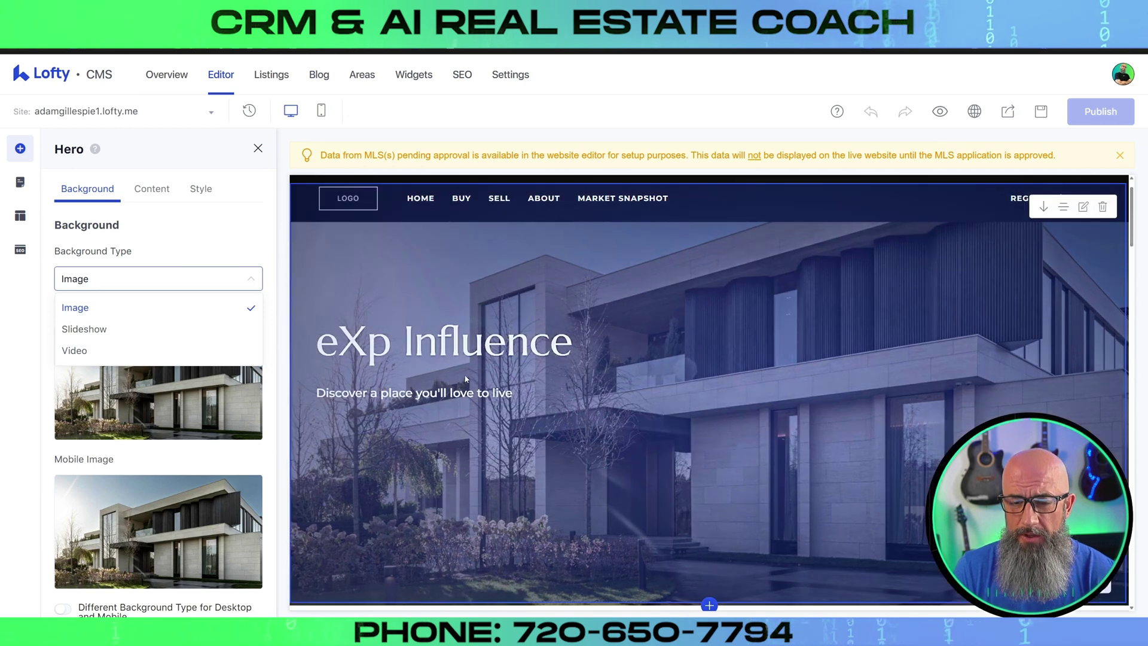
{"action": "left_click", "coordinate": [215, 281]}
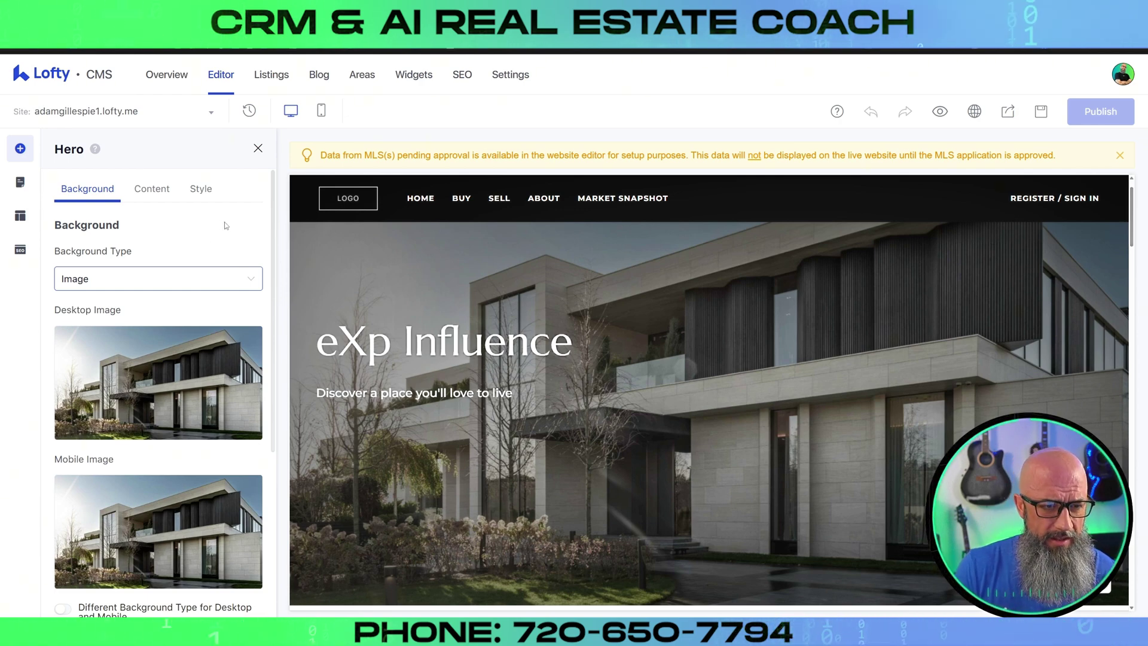
- Set the hero's "eXp Influence" heading to the H1 heading level in its content settings
{"action": "left_click", "coordinate": [152, 188]}
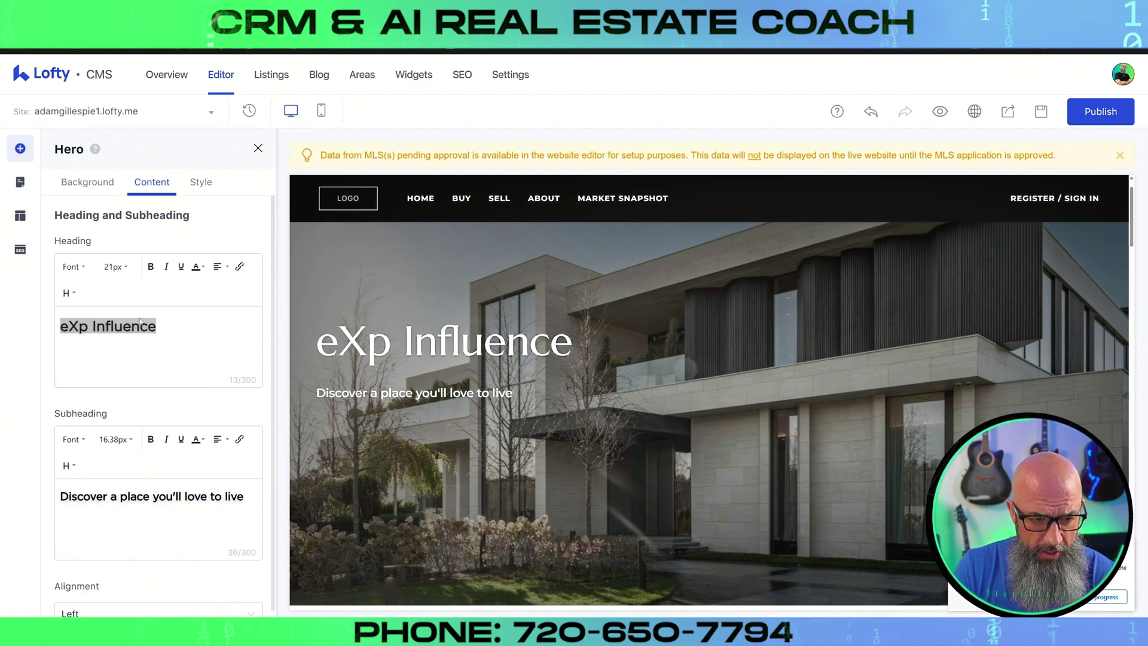
{"action": "left_click", "coordinate": [68, 293]}
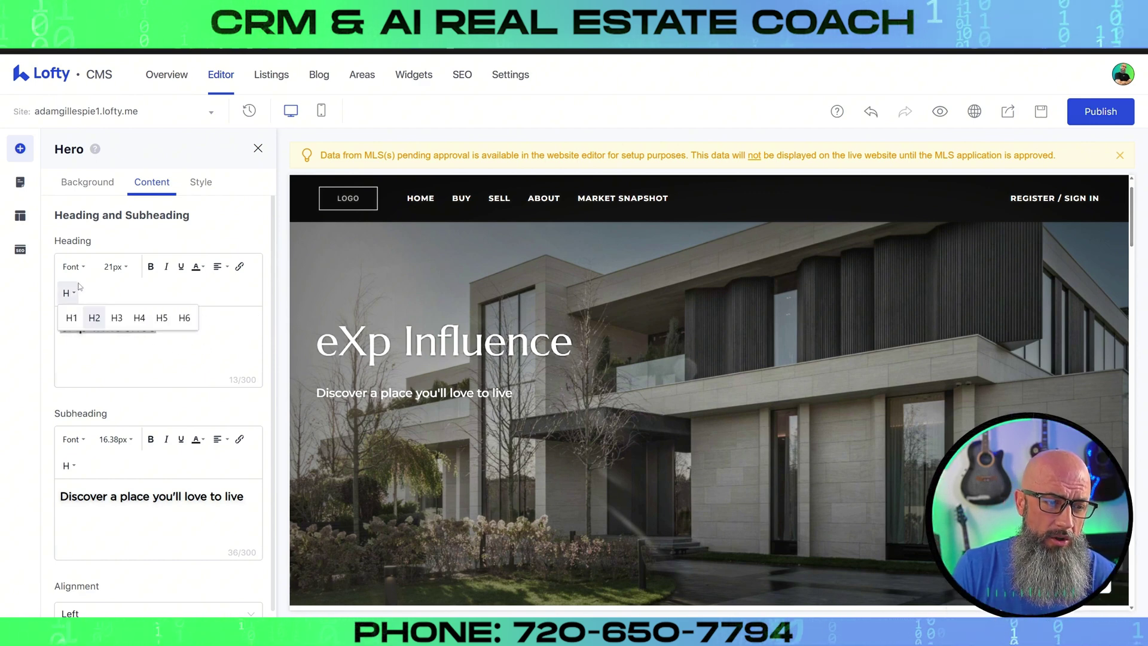
{"action": "left_click", "coordinate": [72, 317]}
{"action": "left_click", "coordinate": [211, 317]}
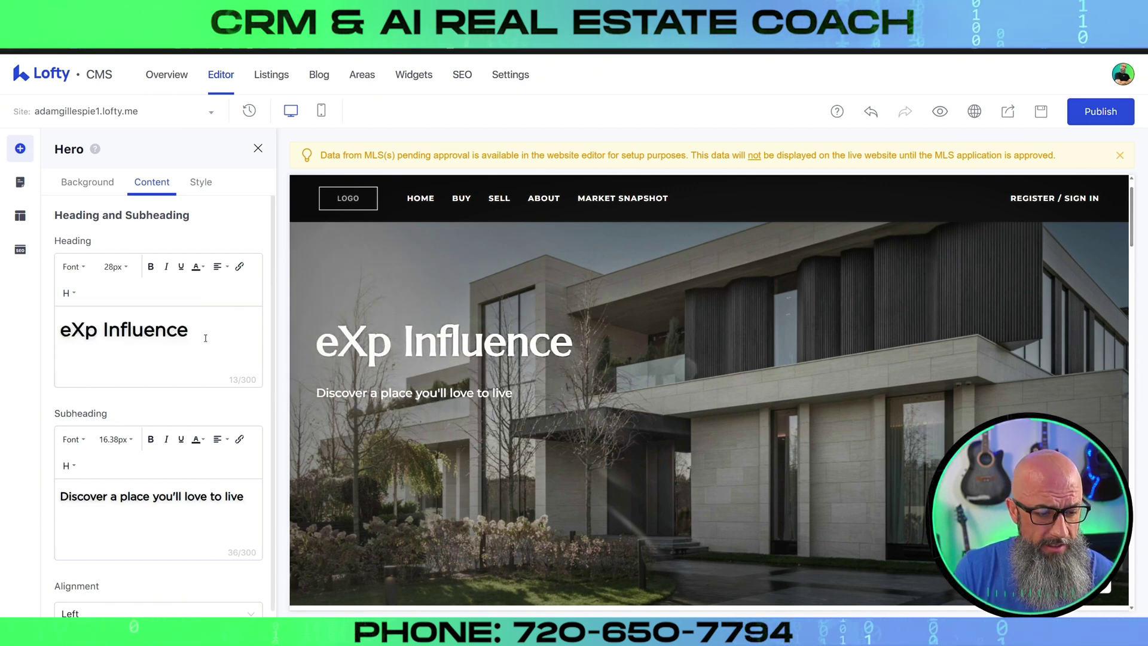
{"action": "triple_click", "coordinate": [75, 329]}
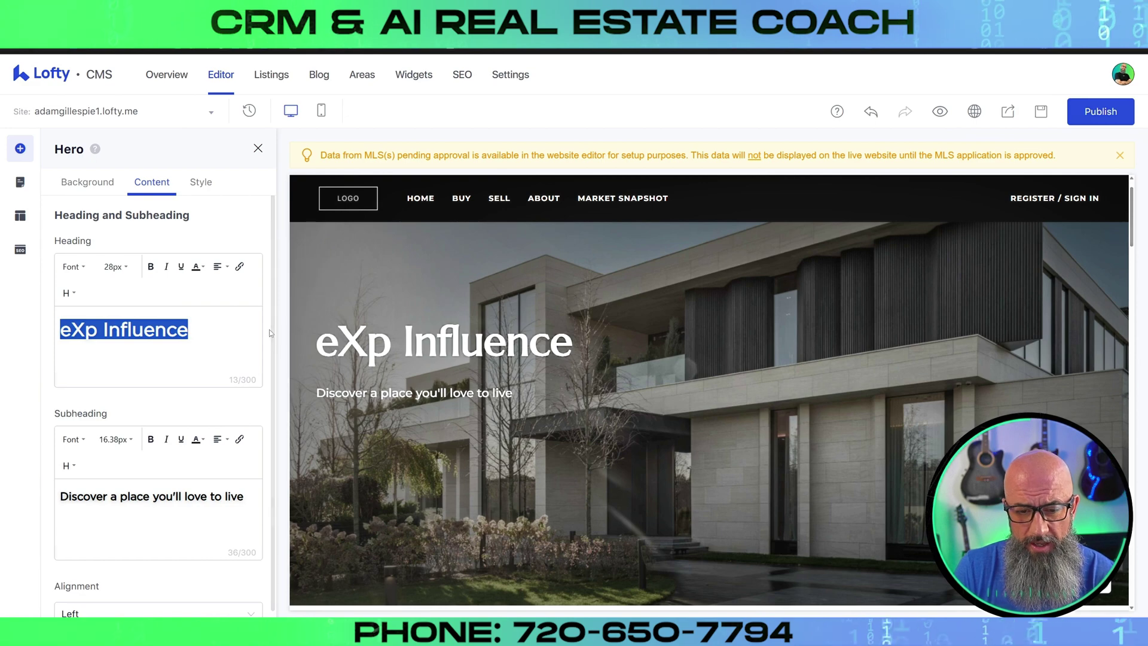
{"action": "left_click", "coordinate": [216, 363]}
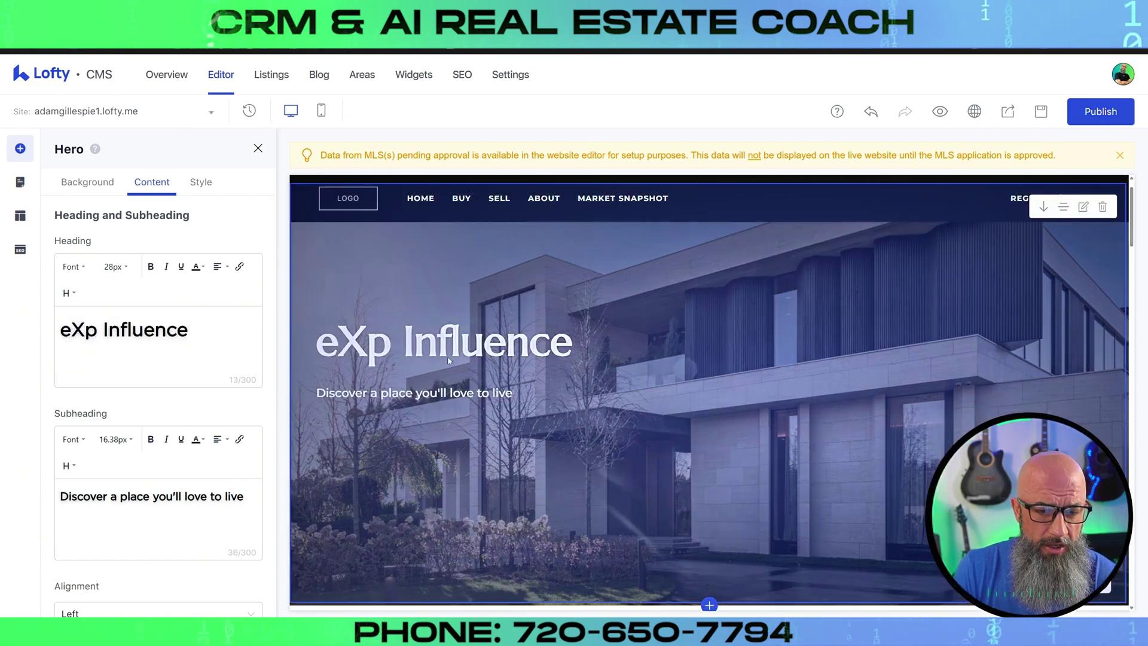
- Try centre and right alignment on the hero heading, and return it to left alignment
{"action": "left_click", "coordinate": [217, 266]}
{"action": "left_click", "coordinate": [219, 312]}
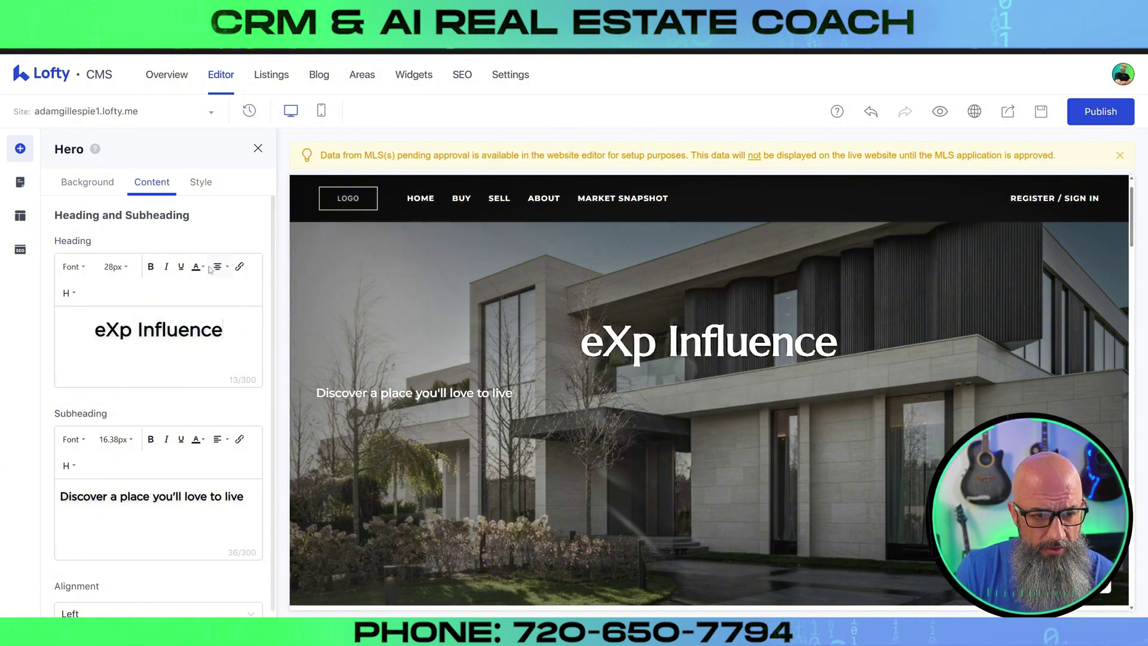
{"action": "left_click", "coordinate": [217, 266]}
{"action": "left_click", "coordinate": [219, 332]}
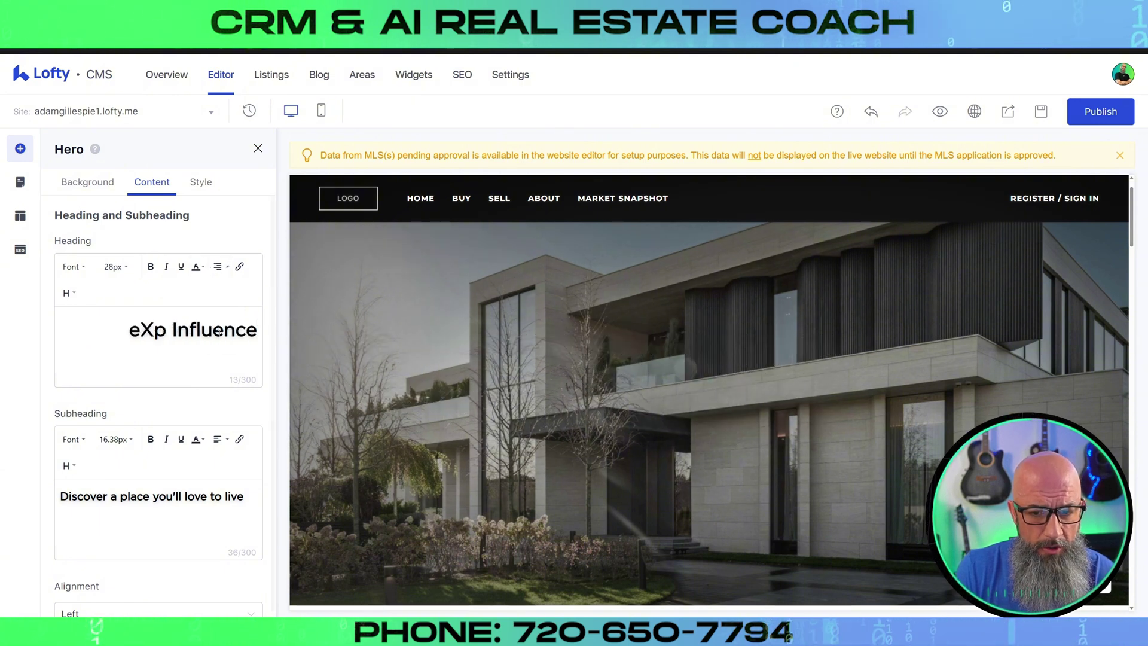
{"action": "left_click", "coordinate": [218, 266]}
{"action": "left_click", "coordinate": [217, 293]}
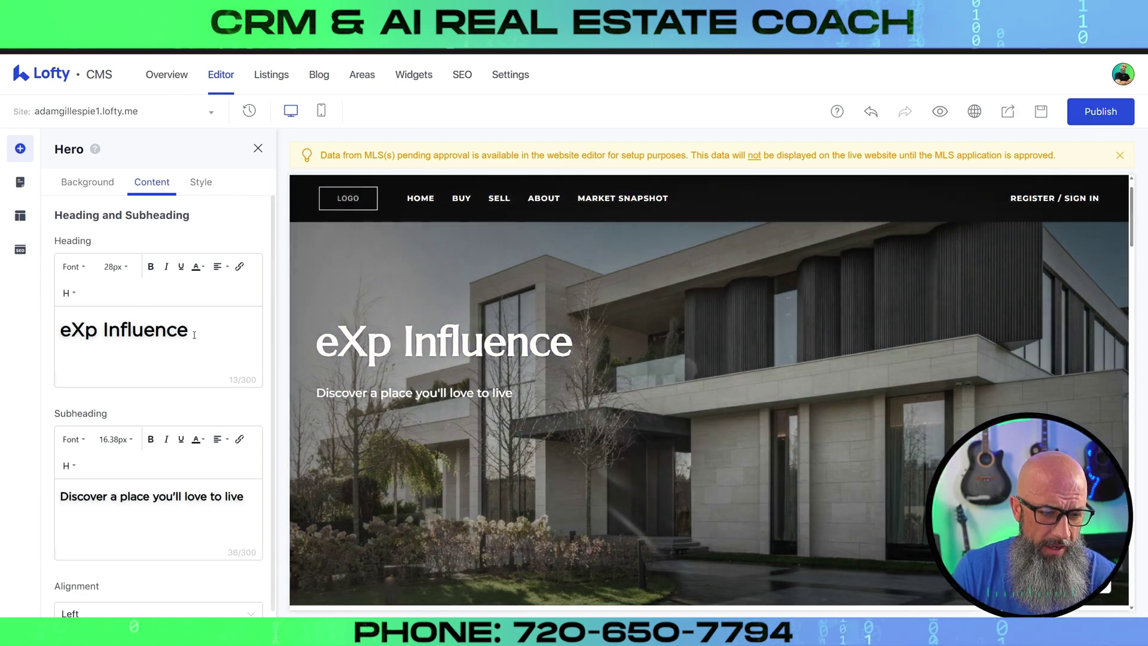
- Review the hero's heading and subheading text in its content settings
{"action": "left_click_drag", "start_coordinate": [189, 329], "coordinate": [58, 329]}
{"action": "left_click", "coordinate": [212, 344]}
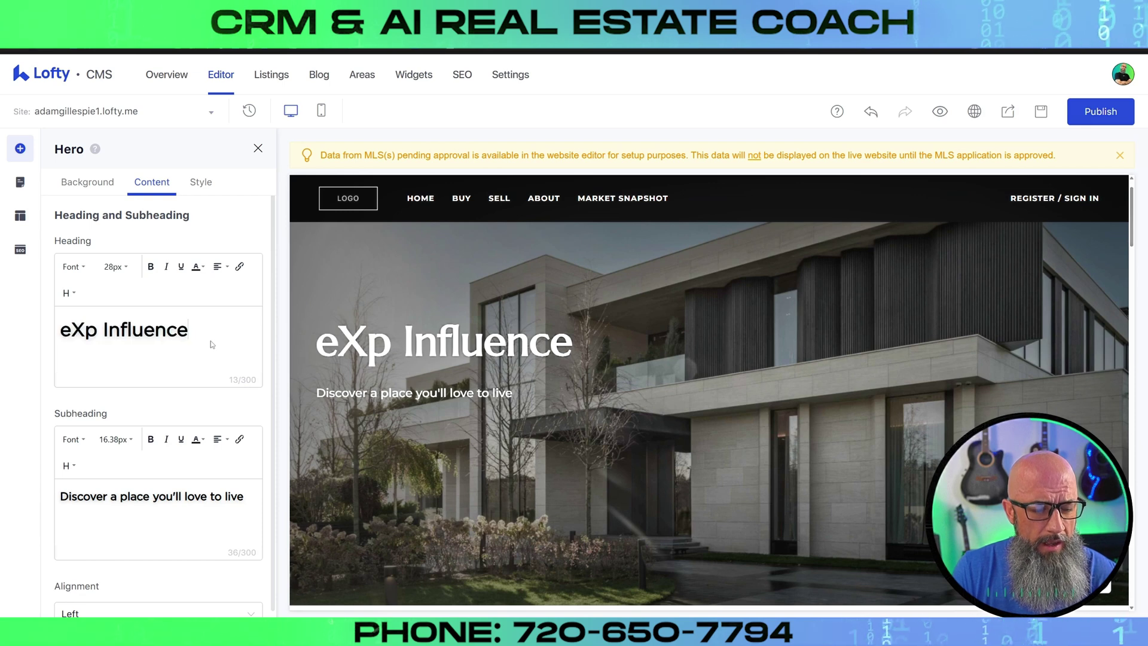
{"action": "scroll", "coordinate": [211, 346], "scroll_direction": "down", "scroll_amount": 1}
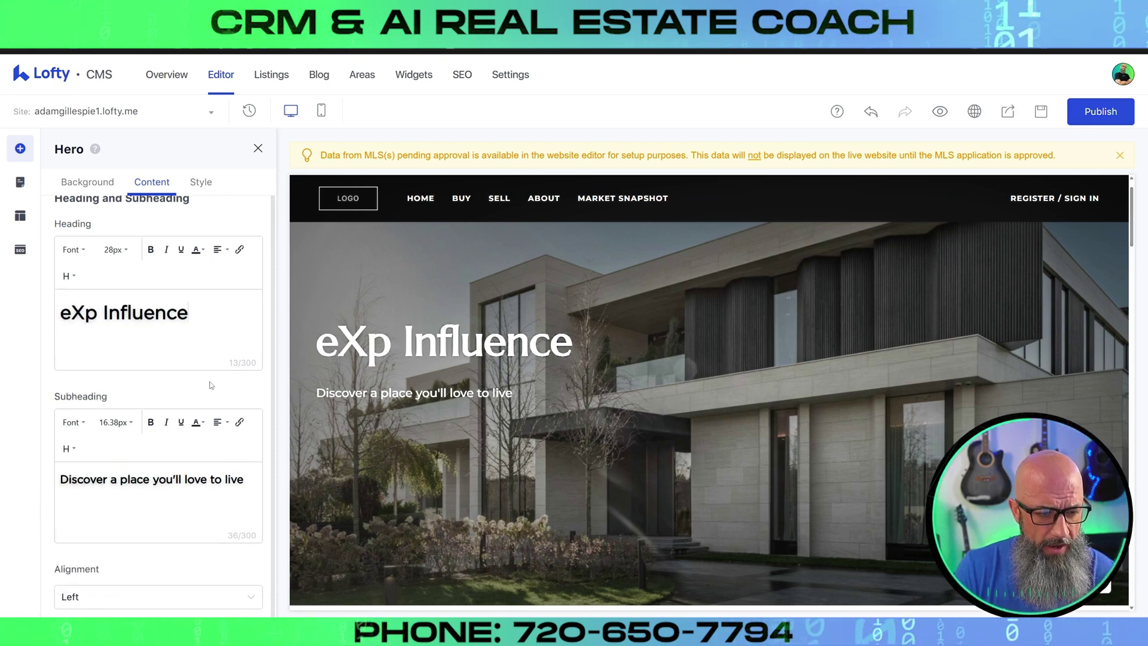
{"action": "left_click_drag", "start_coordinate": [237, 475], "coordinate": [58, 487]}
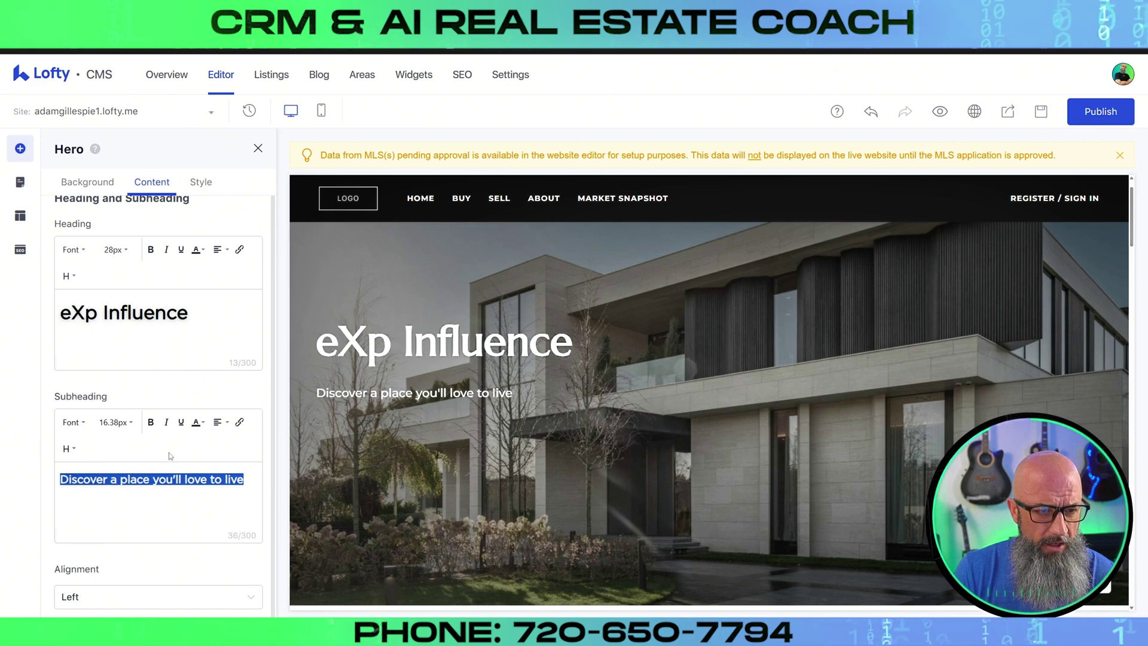
{"action": "scroll", "coordinate": [180, 295], "scroll_direction": "up", "scroll_amount": 1}
- Examine the hero's animation and spacing style settings along with the page's blocks, and close the hero settings
{"action": "left_click", "coordinate": [201, 183]}
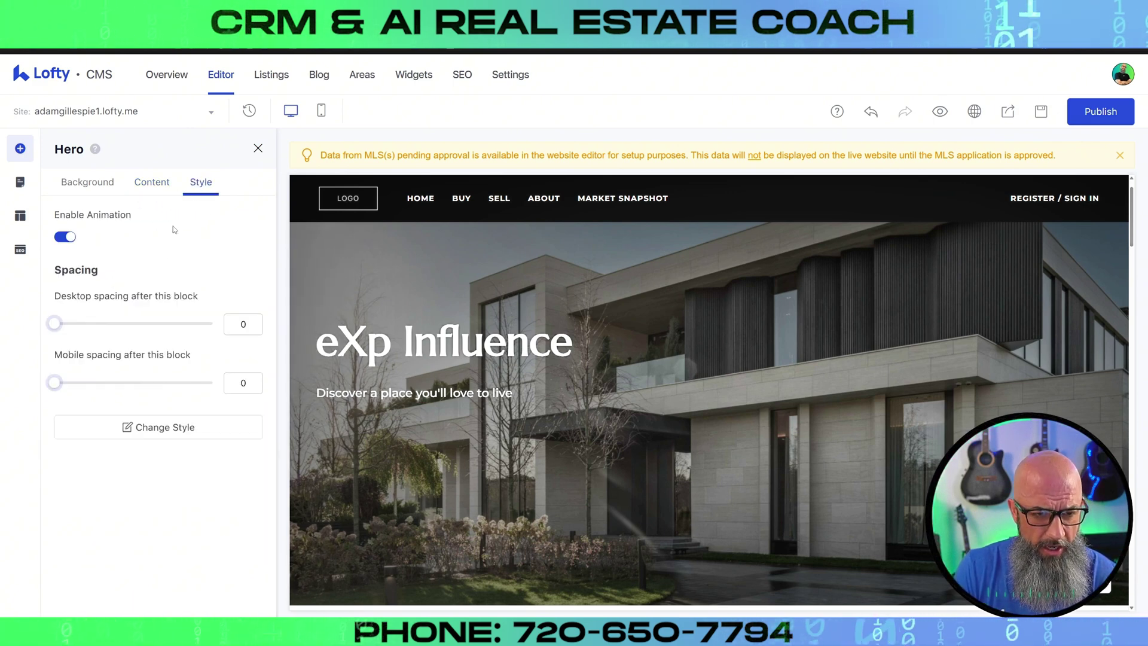
{"action": "left_click_drag", "start_coordinate": [53, 216], "coordinate": [117, 215]}
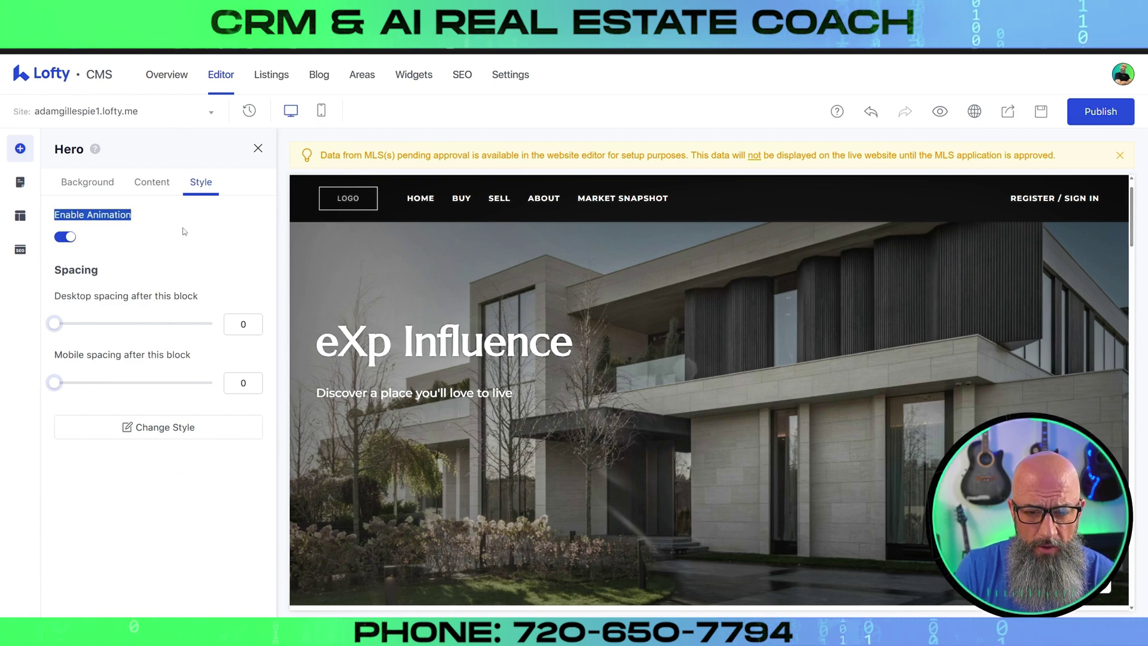
{"action": "scroll", "coordinate": [440, 310], "scroll_direction": "down", "scroll_amount": 15}
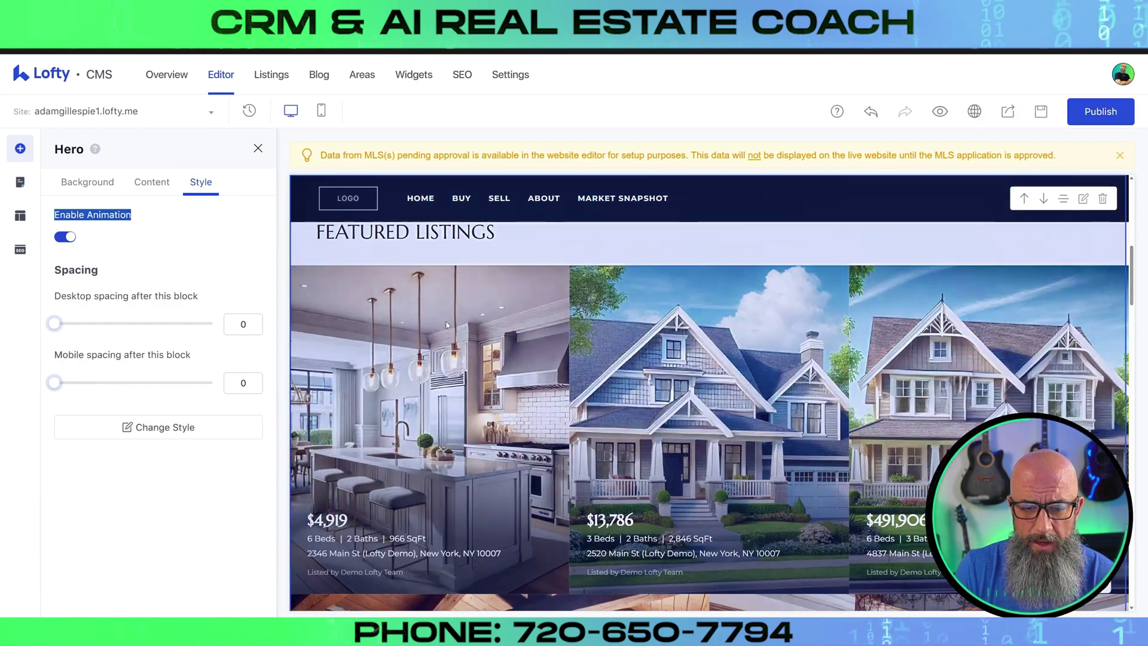
{"action": "scroll", "coordinate": [443, 327], "scroll_direction": "down", "scroll_amount": 3}
{"action": "scroll", "coordinate": [487, 344], "scroll_direction": "up", "scroll_amount": 18}
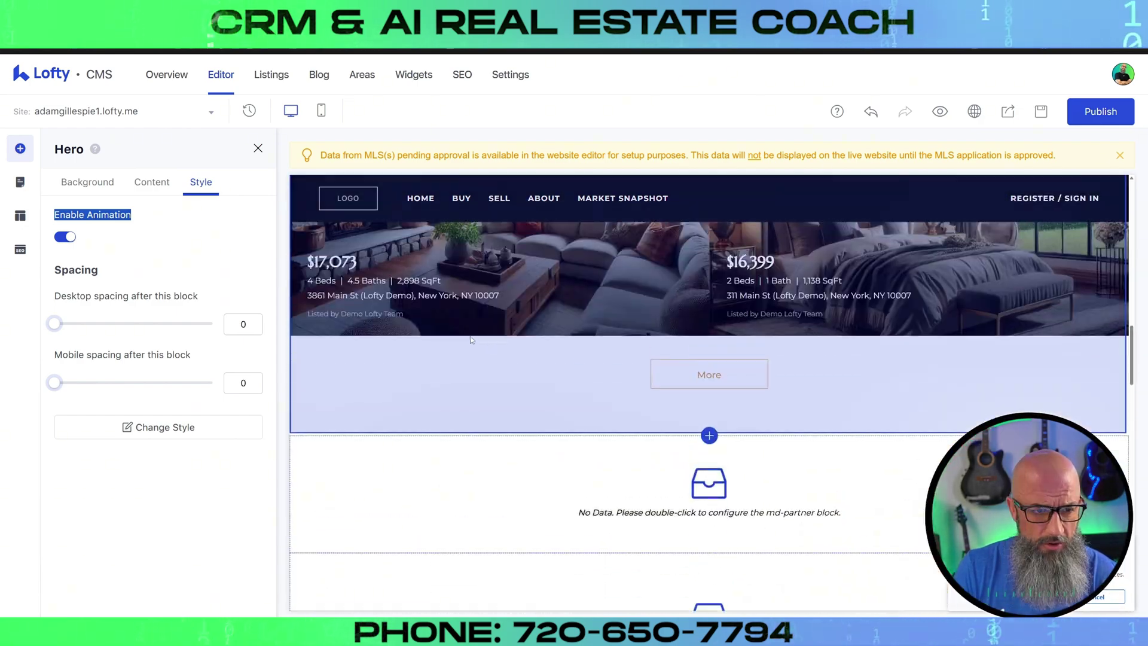
{"action": "scroll", "coordinate": [484, 316], "scroll_direction": "up", "scroll_amount": 3}
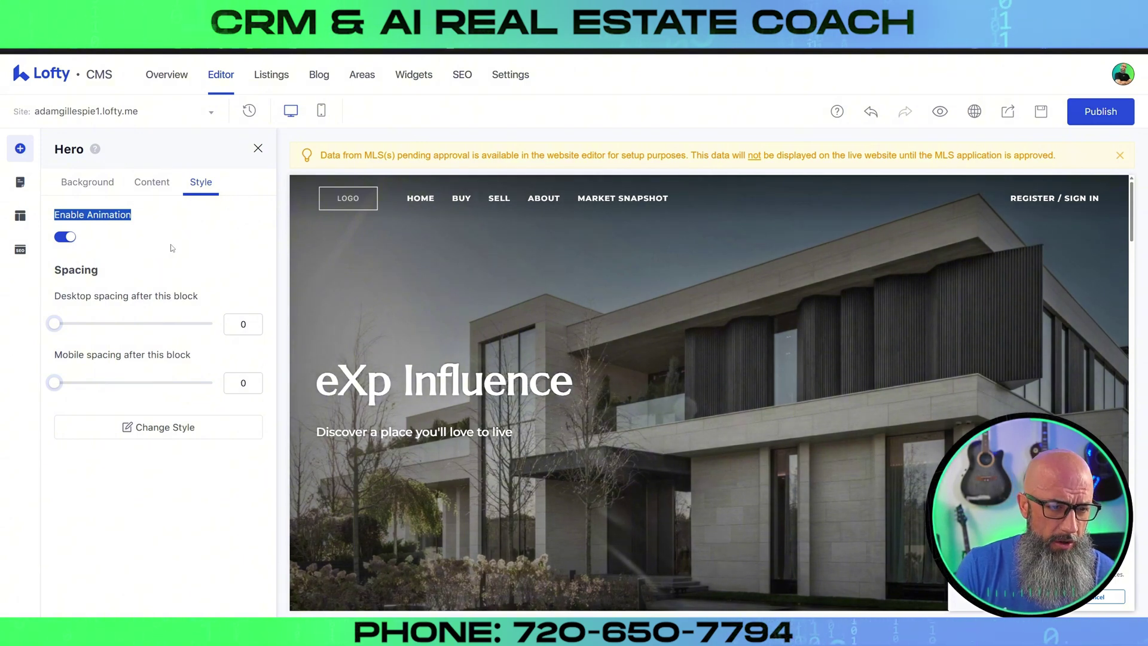
{"action": "left_click", "coordinate": [258, 148]}
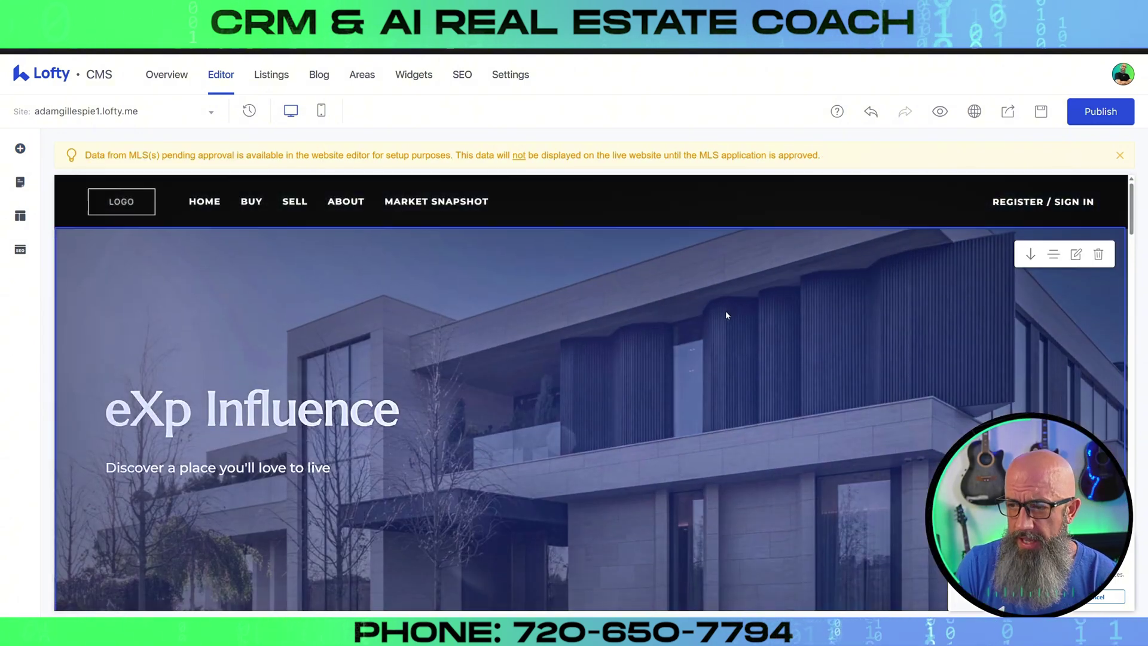
- Open the block library for inserting a new block between the hero and the Featured Listings section
{"action": "scroll", "coordinate": [723, 313], "scroll_direction": "down", "scroll_amount": 6}
{"action": "scroll", "coordinate": [718, 315], "scroll_direction": "up", "scroll_amount": 4}
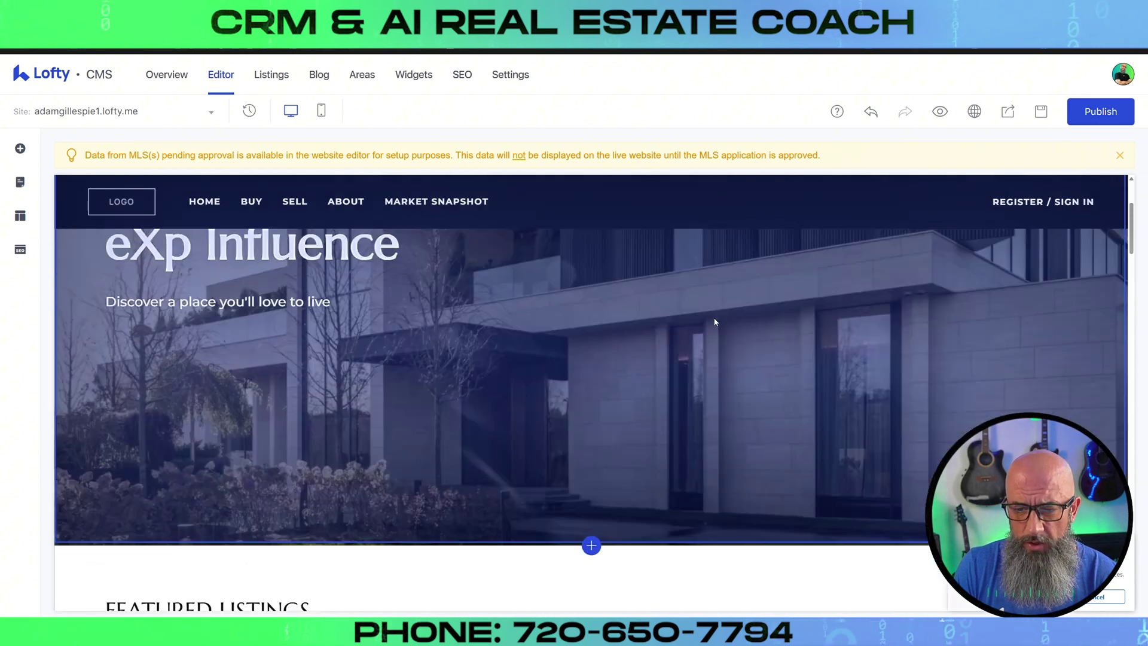
{"action": "scroll", "coordinate": [706, 323], "scroll_direction": "up", "scroll_amount": 3}
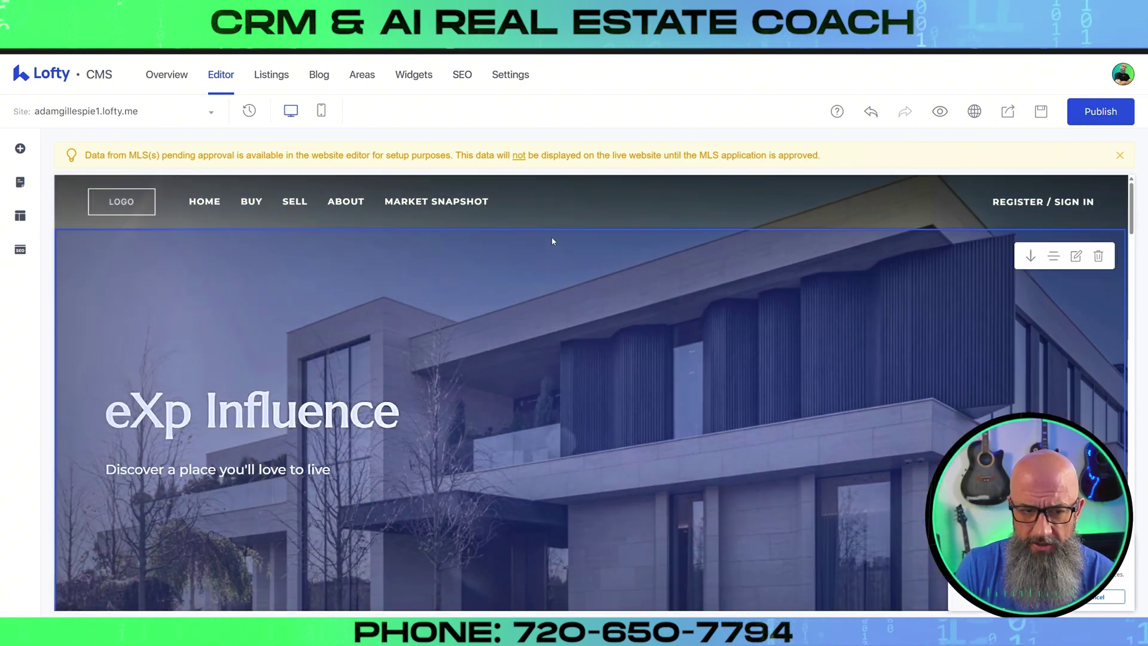
{"action": "scroll", "coordinate": [568, 276], "scroll_direction": "down", "scroll_amount": 5}
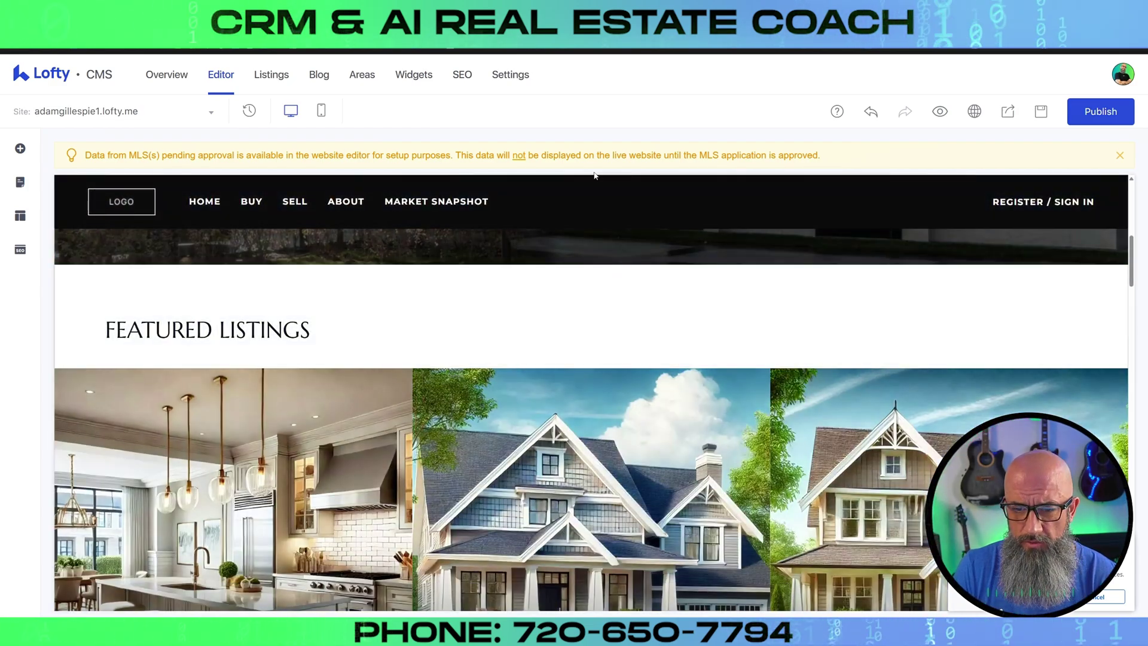
{"action": "scroll", "coordinate": [441, 265], "scroll_direction": "up", "scroll_amount": 8}
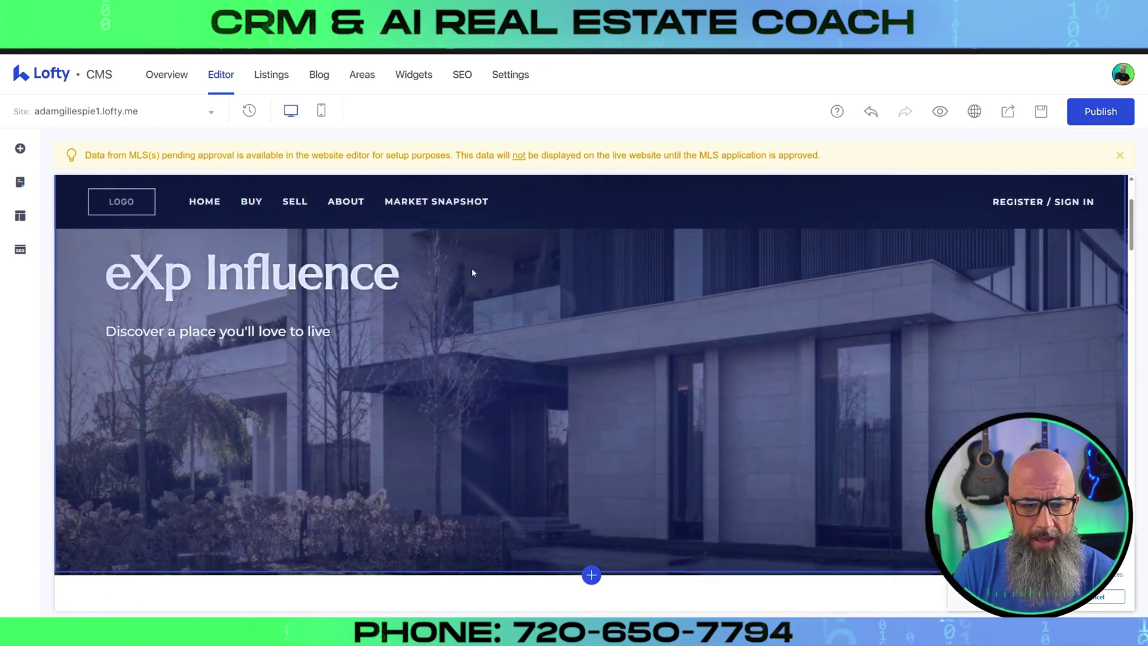
{"action": "scroll", "coordinate": [504, 284], "scroll_direction": "down", "scroll_amount": 4}
{"action": "scroll", "coordinate": [504, 286], "scroll_direction": "down", "scroll_amount": 4}
{"action": "scroll", "coordinate": [569, 305], "scroll_direction": "up", "scroll_amount": 1}
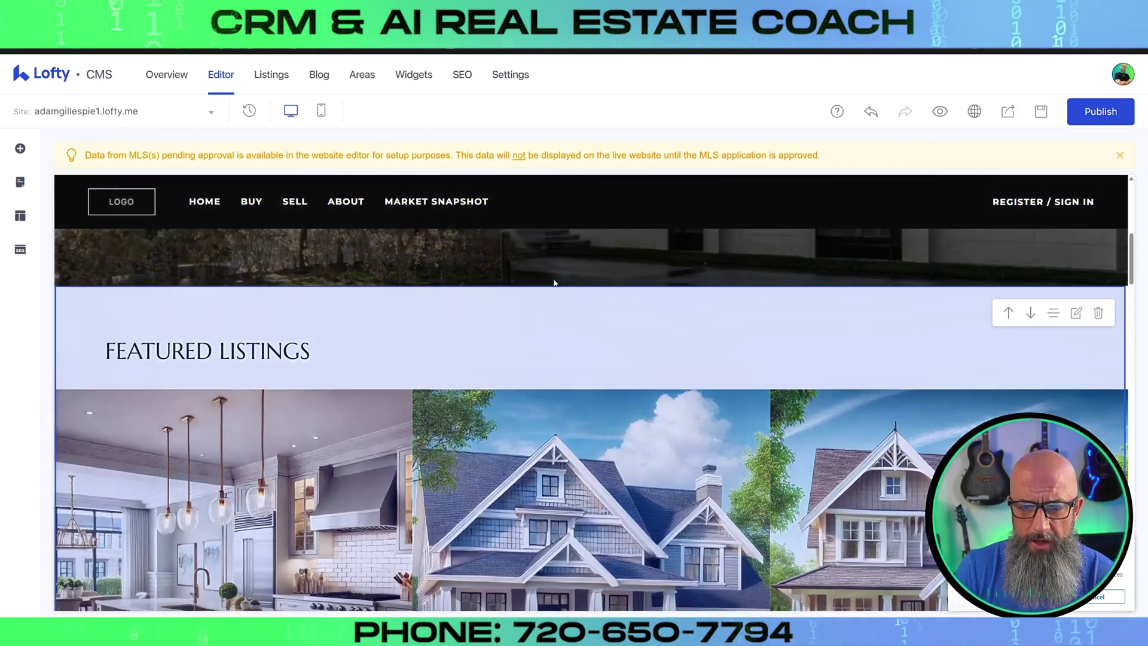
{"action": "left_click", "coordinate": [592, 311]}
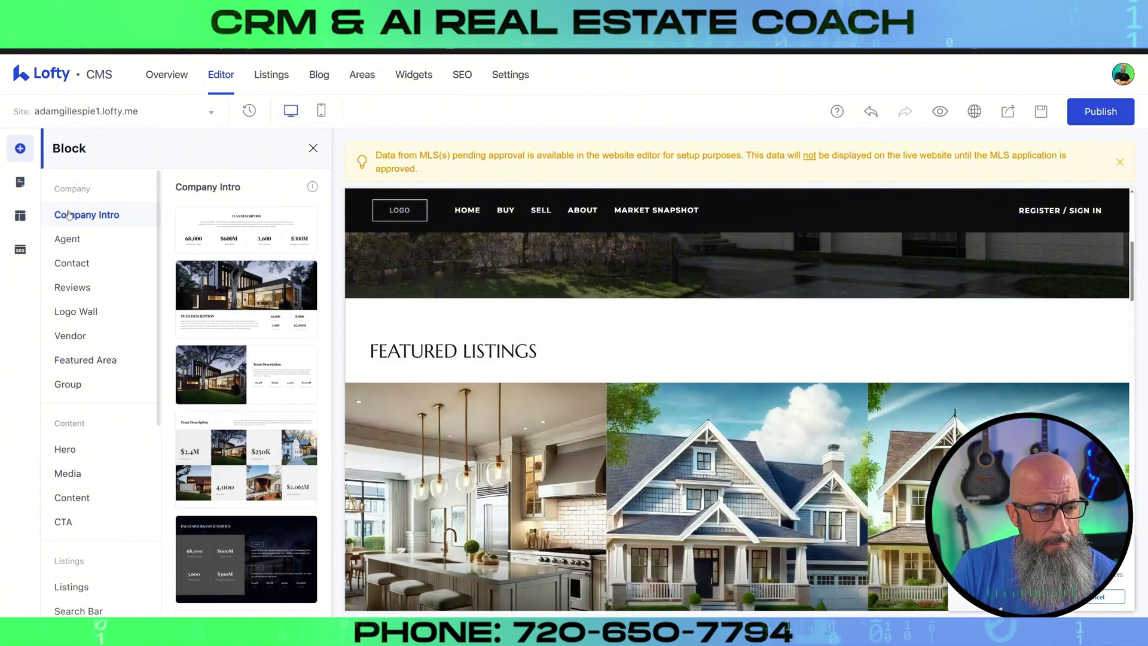
- Look through the block categories and show the available Reviews block layouts
{"action": "scroll", "coordinate": [123, 303], "scroll_direction": "down", "scroll_amount": 6}
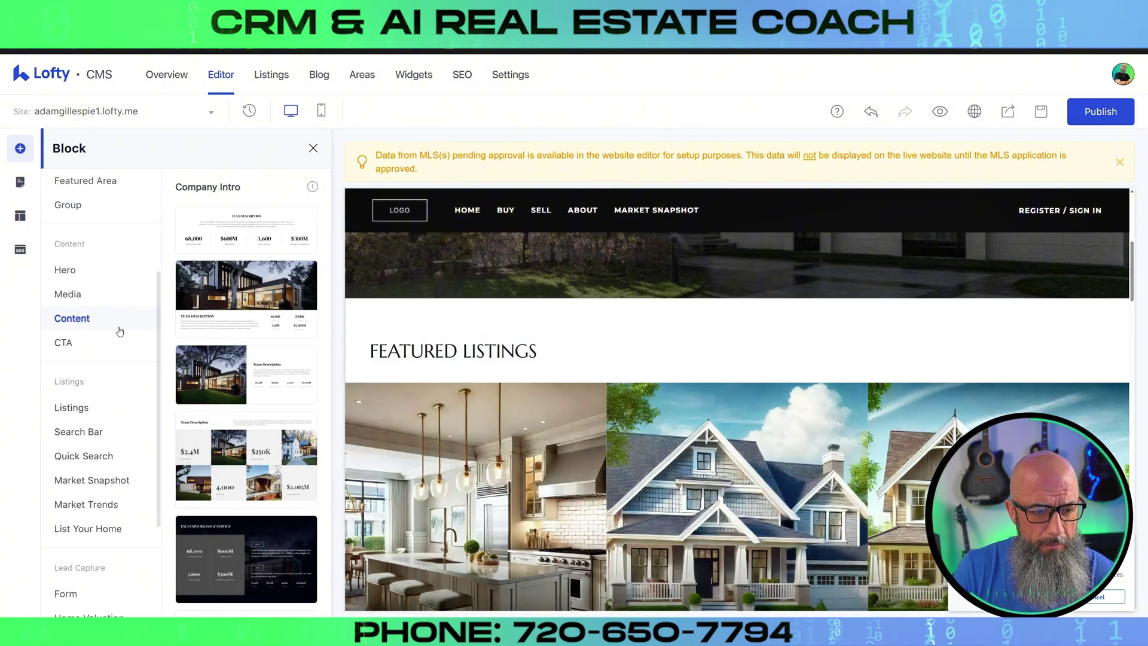
{"action": "scroll", "coordinate": [95, 443], "scroll_direction": "up", "scroll_amount": 6}
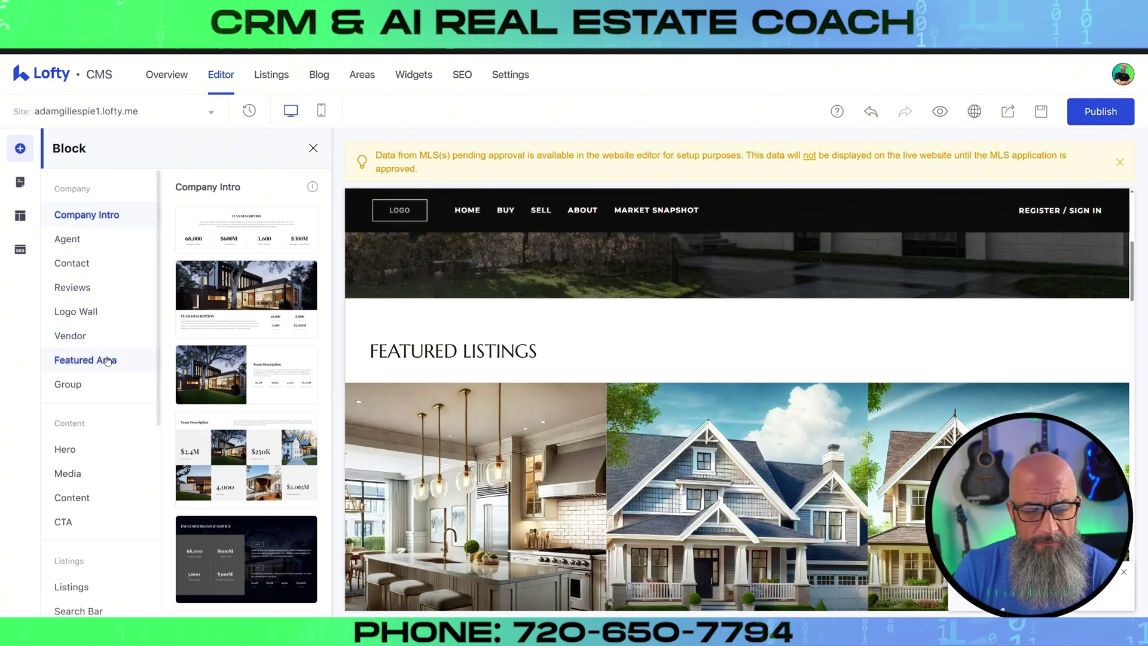
{"action": "scroll", "coordinate": [78, 395], "scroll_direction": "down", "scroll_amount": 3}
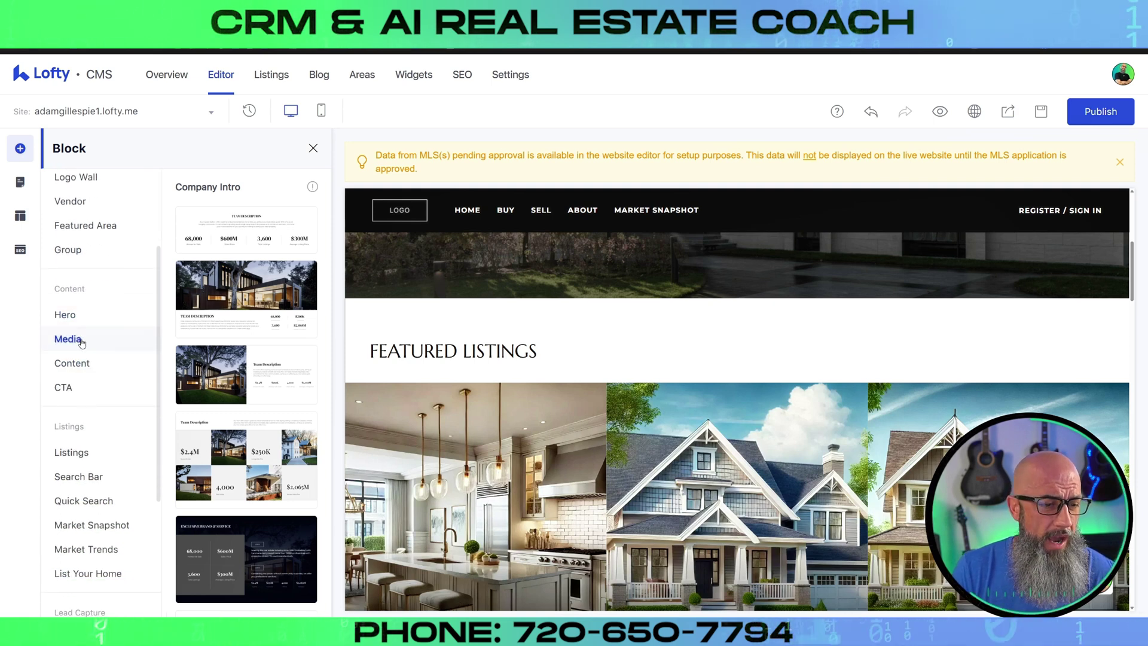
{"action": "scroll", "coordinate": [90, 413], "scroll_direction": "down", "scroll_amount": 2}
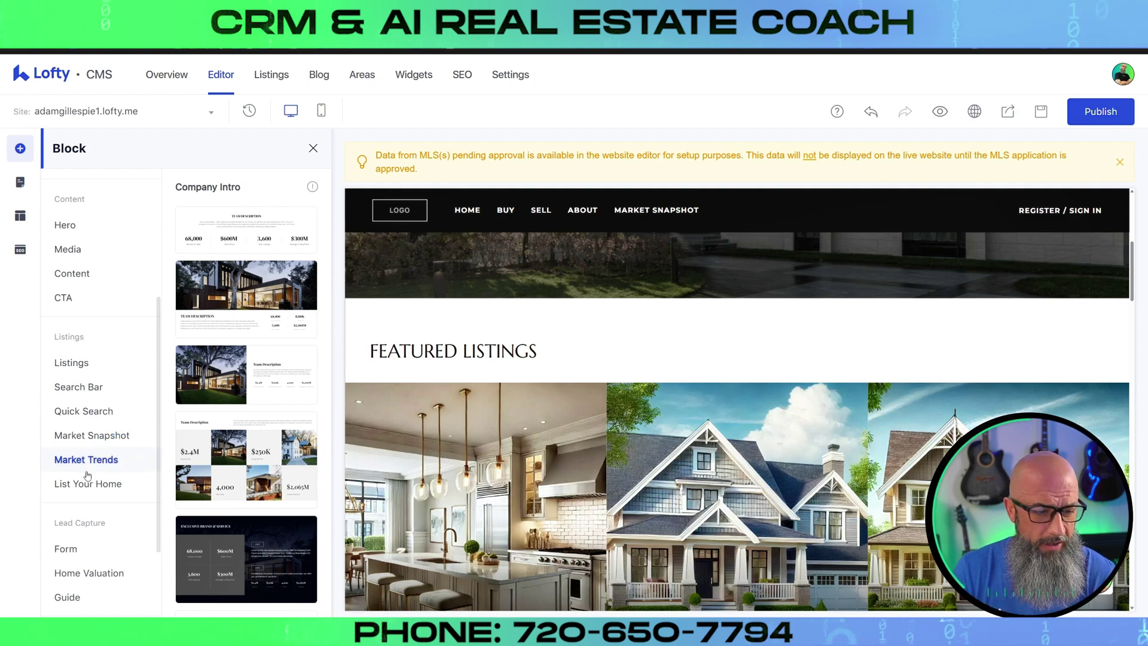
{"action": "scroll", "coordinate": [90, 479], "scroll_direction": "down", "scroll_amount": 2}
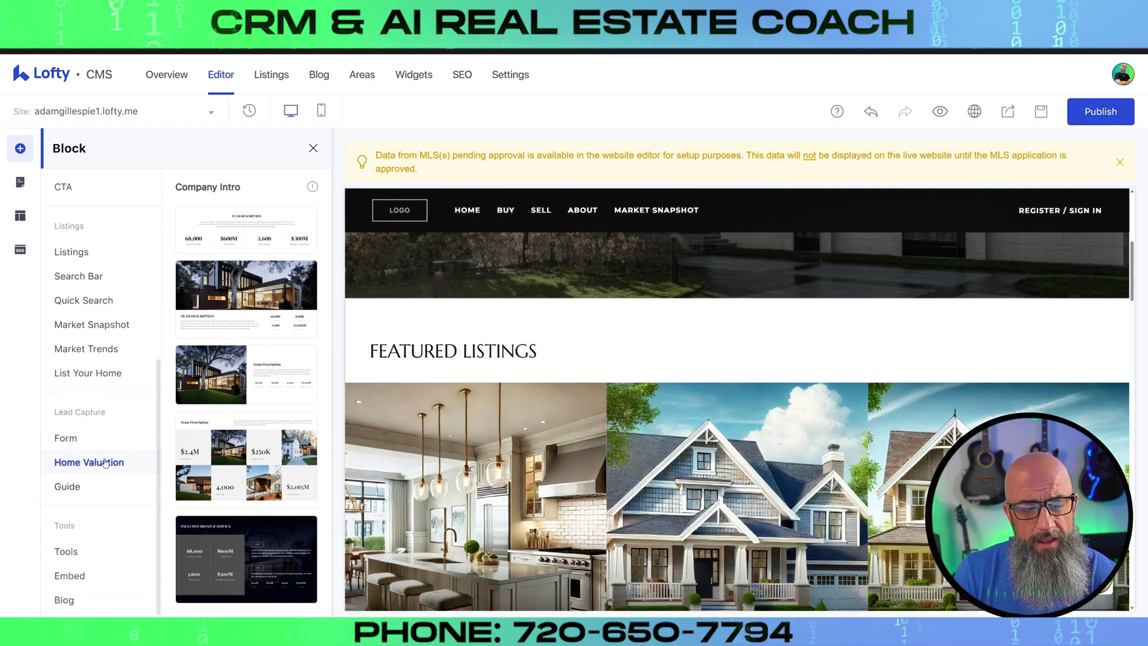
{"action": "scroll", "coordinate": [105, 462], "scroll_direction": "up", "scroll_amount": 6}
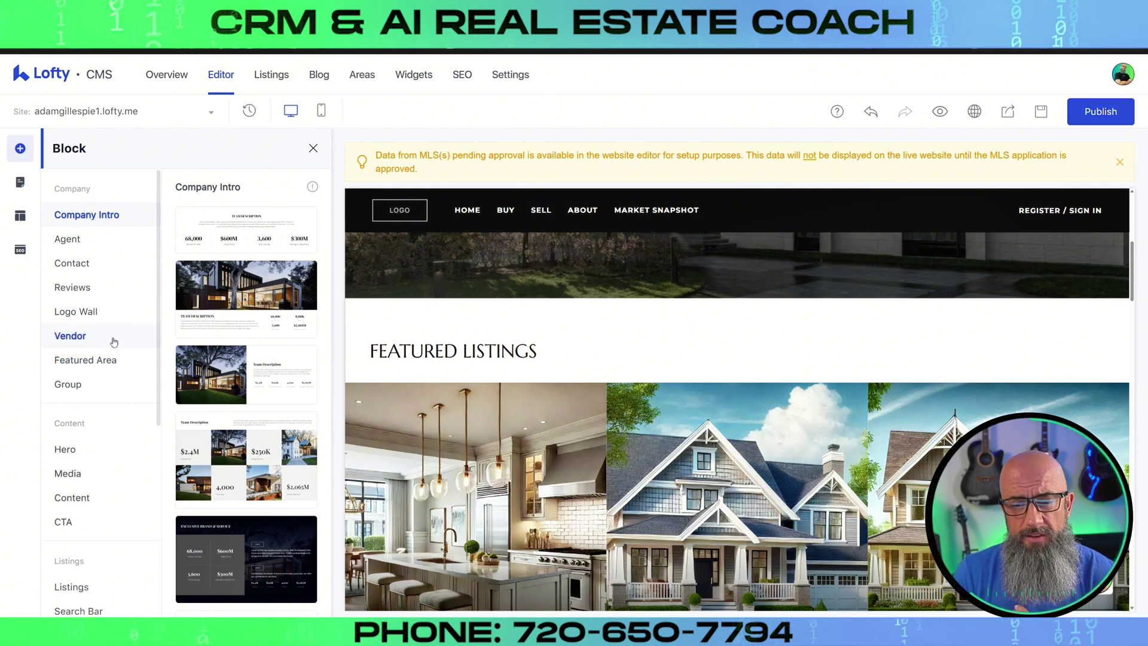
{"action": "left_click", "coordinate": [93, 291]}
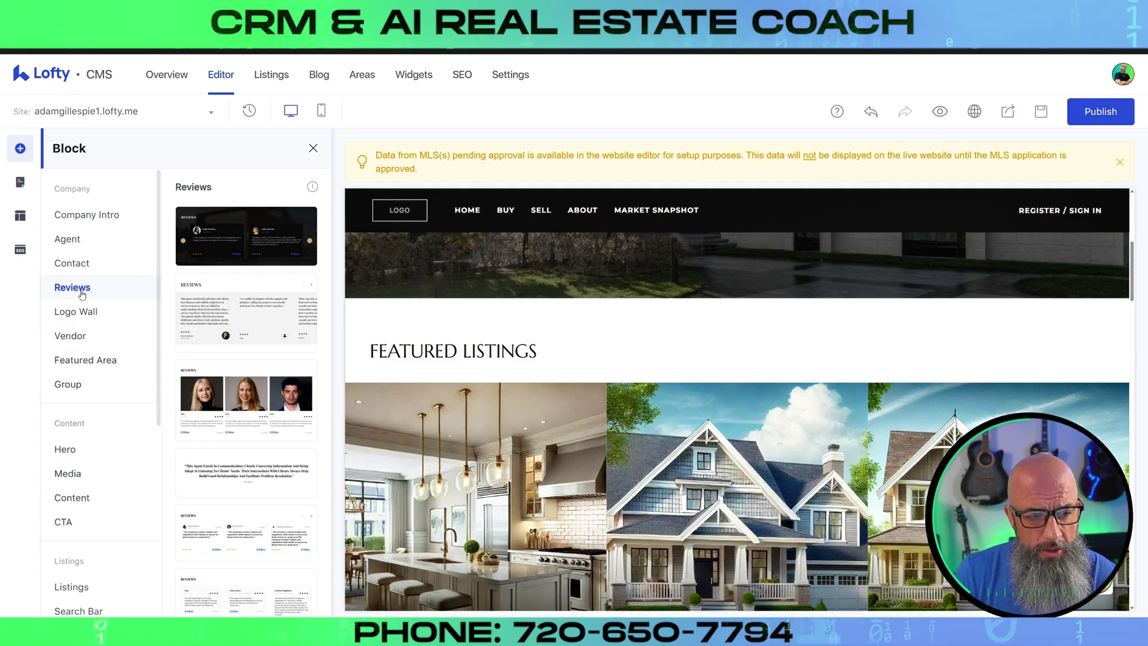
- Insert the Reviews layout with the dark house-photo background between the hero and Featured Listings, and open its settings
{"action": "scroll", "coordinate": [254, 359], "scroll_direction": "down", "scroll_amount": 10}
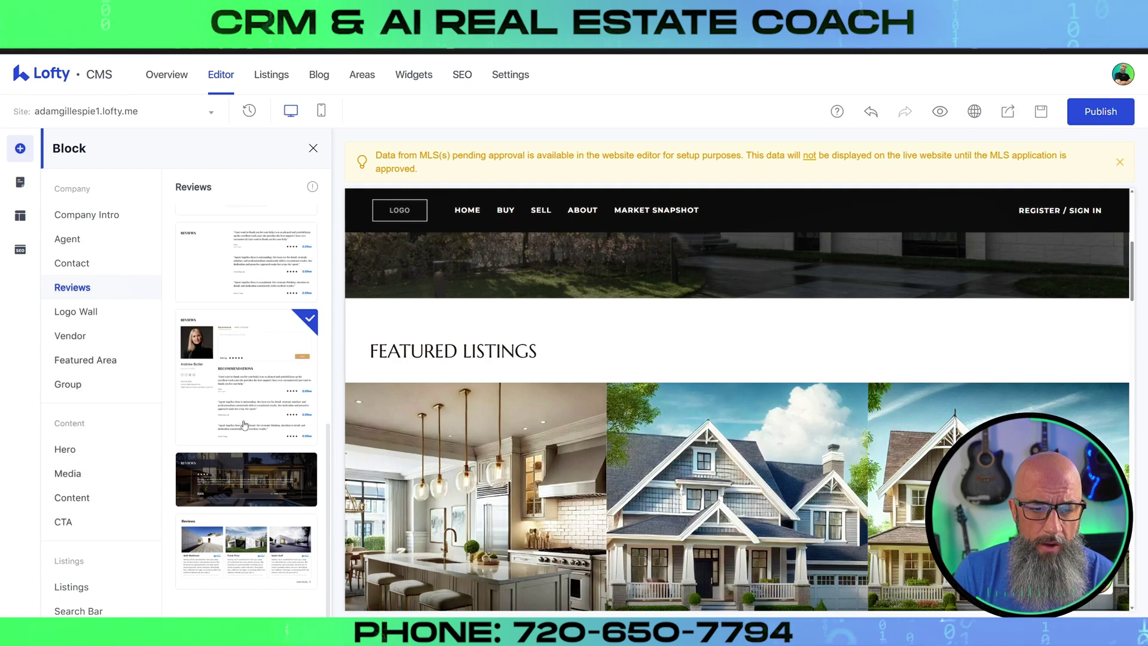
{"action": "left_click", "coordinate": [265, 477]}
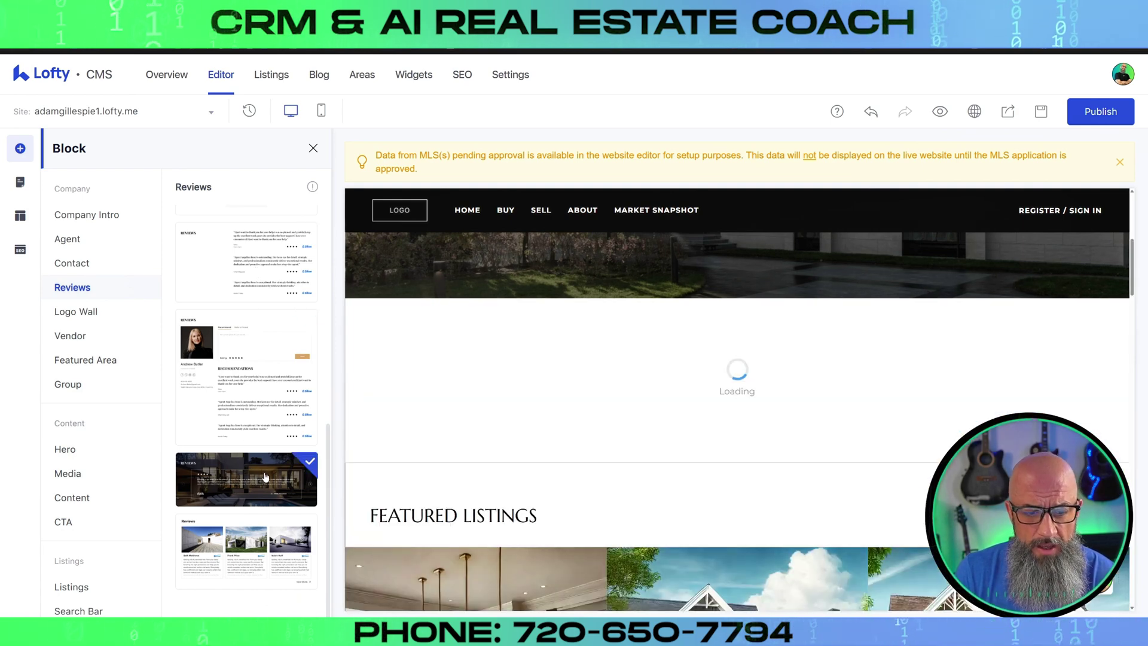
{"action": "left_click", "coordinate": [762, 372]}
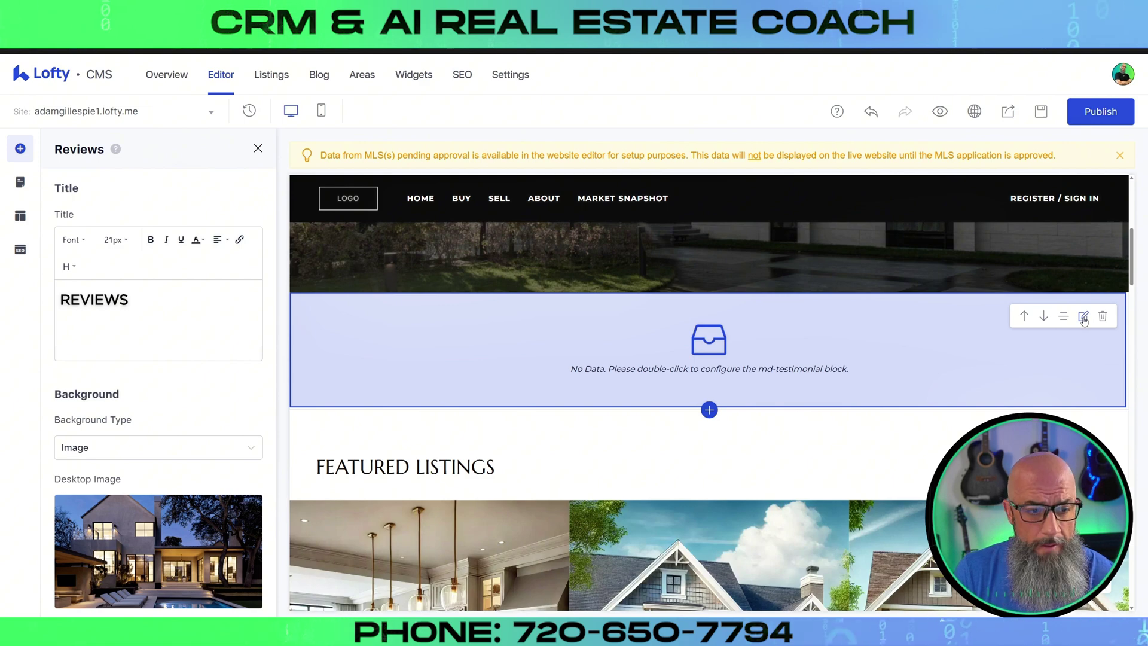
- Review the Reviews block's background, overlay and display settings, including the available review sources
{"action": "scroll", "coordinate": [143, 342], "scroll_direction": "down", "scroll_amount": 6}
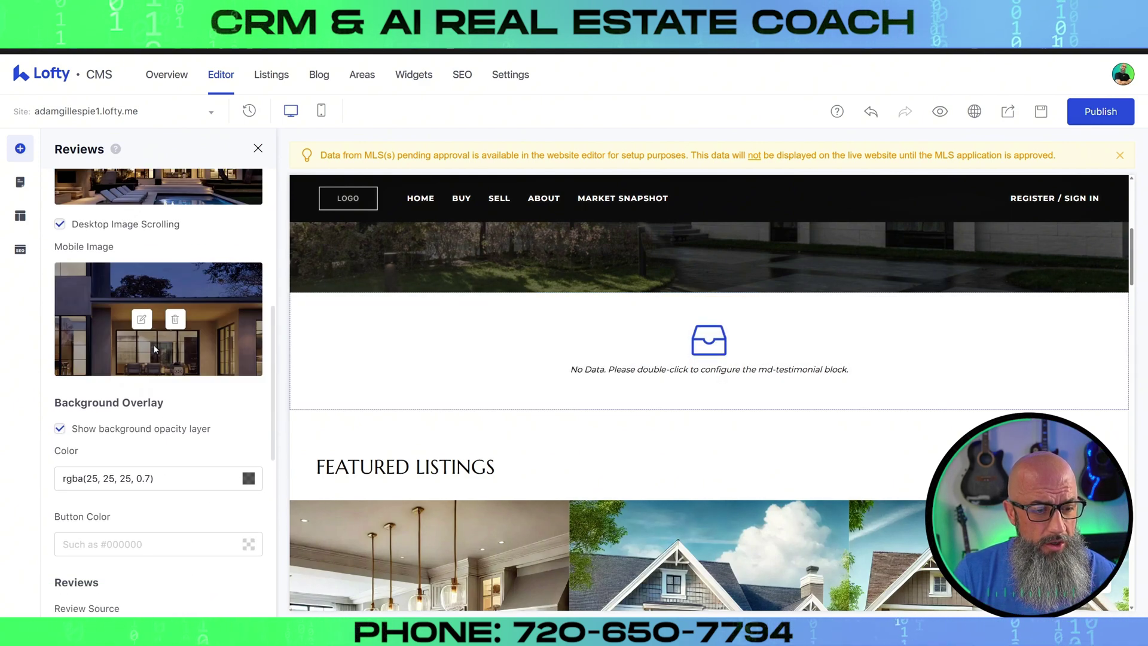
{"action": "scroll", "coordinate": [154, 348], "scroll_direction": "down", "scroll_amount": 4}
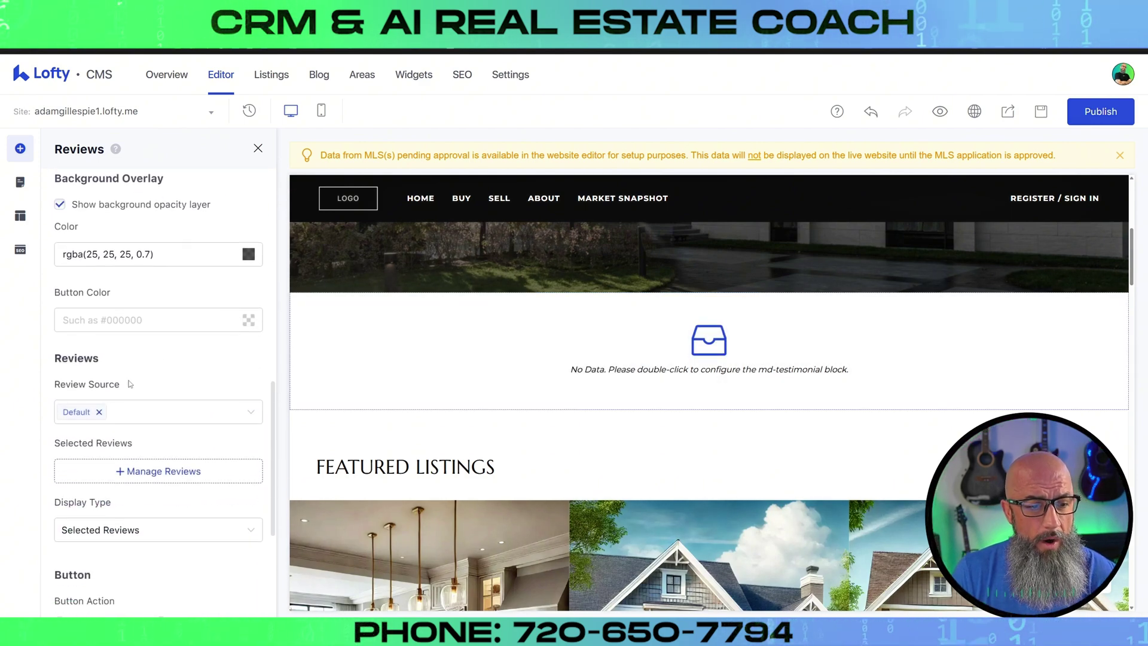
{"action": "left_click", "coordinate": [107, 416]}
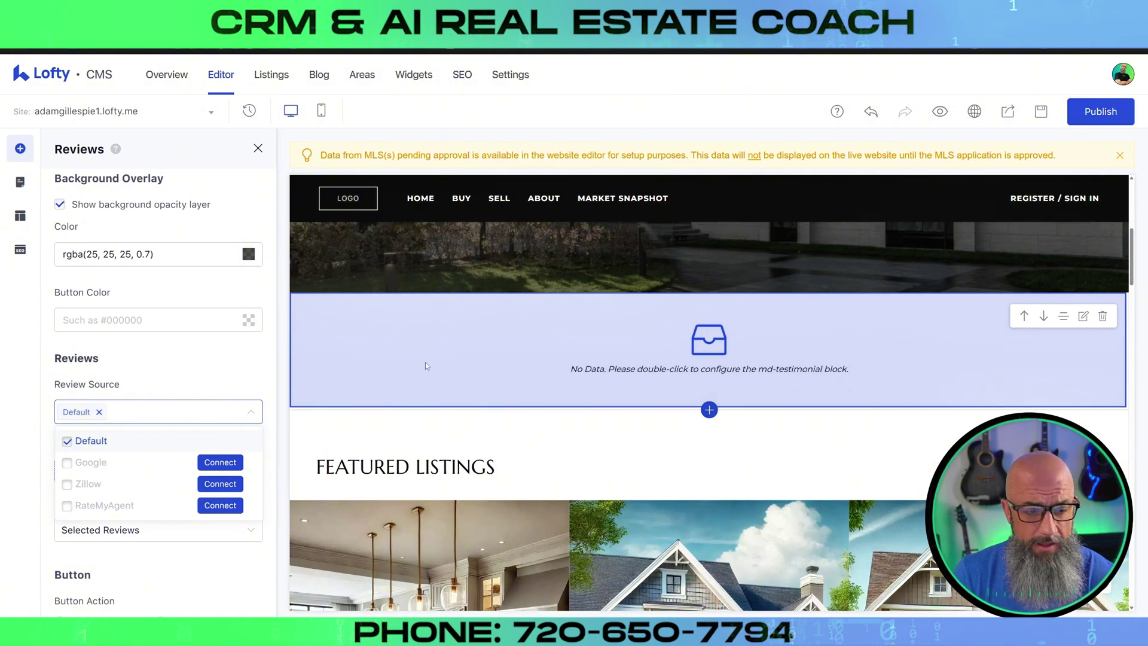
{"action": "left_click", "coordinate": [154, 377]}
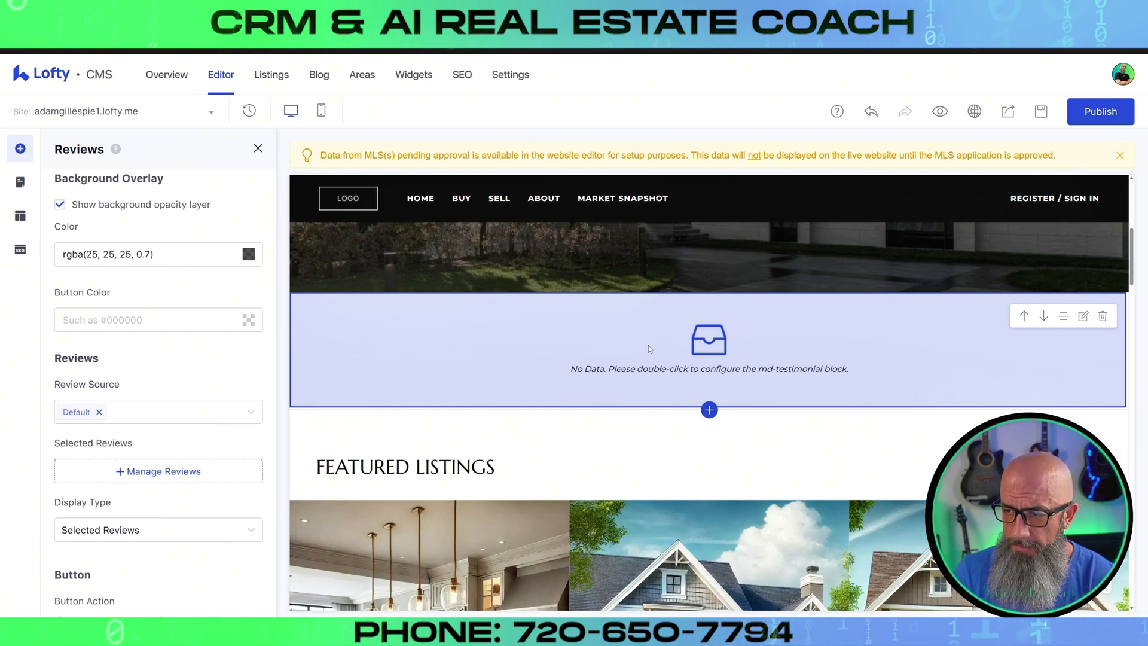
- Examine the home page's blocks from the Reviews block through the listings, call-to-action, contact form and footer sections
{"action": "scroll", "coordinate": [689, 331], "scroll_direction": "down", "scroll_amount": 3}
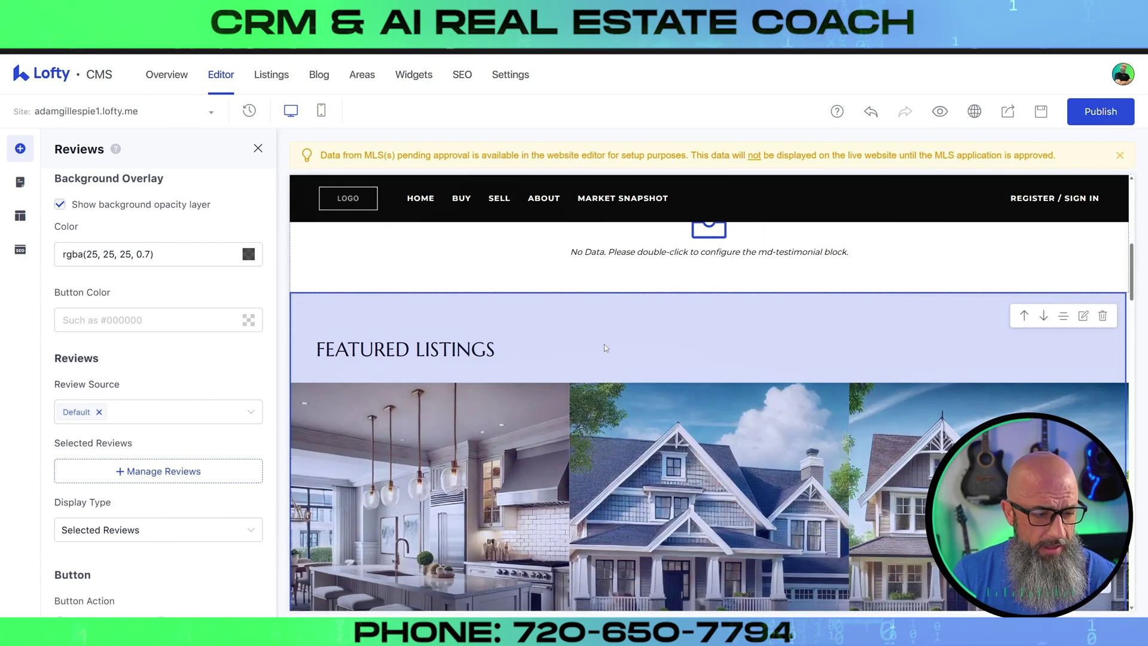
{"action": "scroll", "coordinate": [712, 372], "scroll_direction": "up", "scroll_amount": 4}
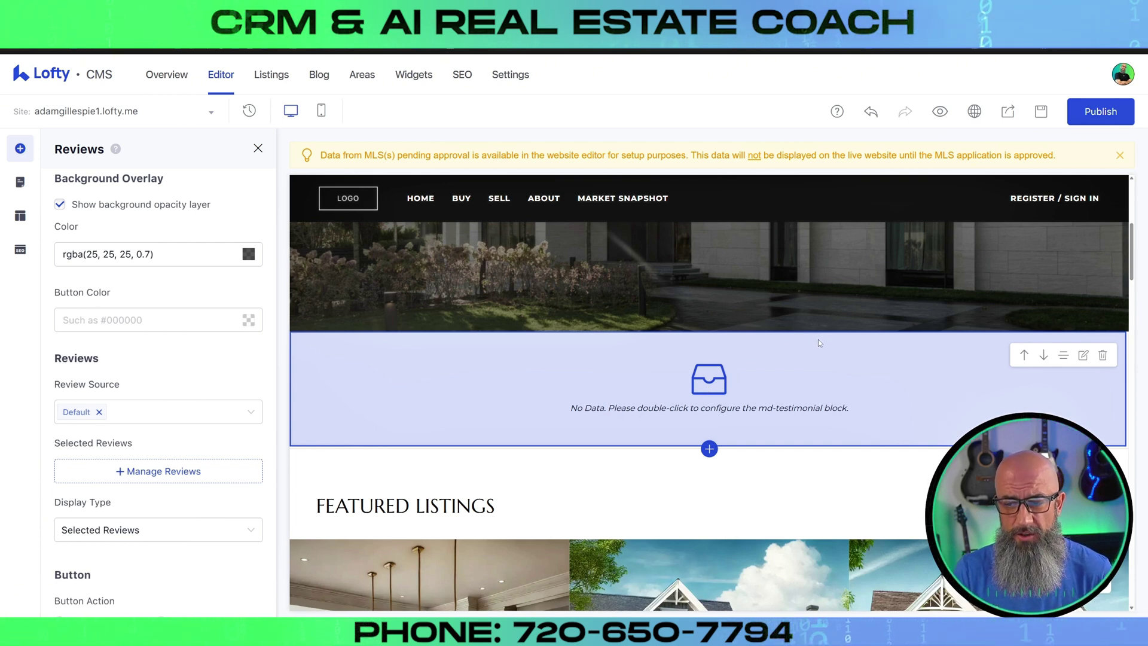
{"action": "scroll", "coordinate": [817, 358], "scroll_direction": "down", "scroll_amount": 6}
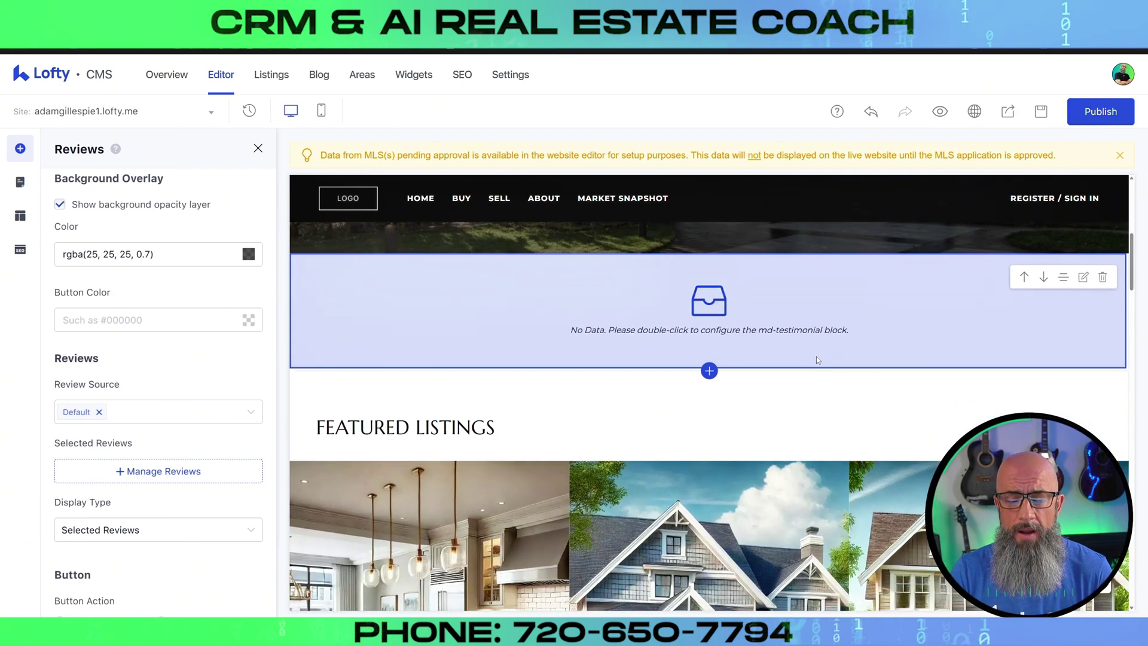
{"action": "scroll", "coordinate": [817, 362], "scroll_direction": "down", "scroll_amount": 6}
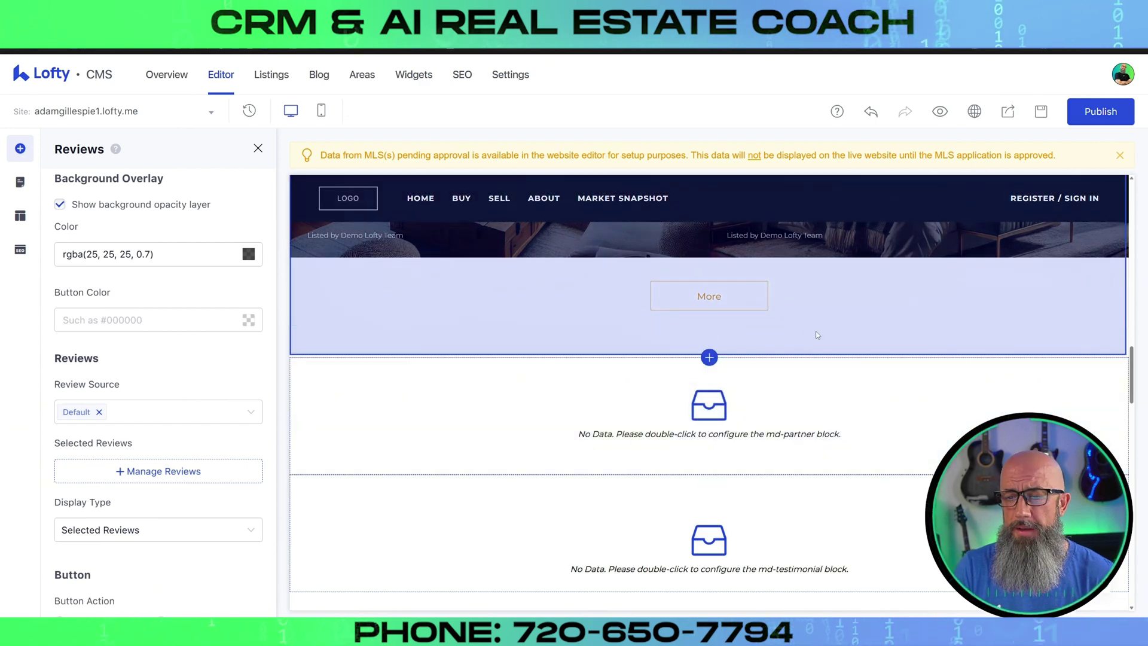
{"action": "scroll", "coordinate": [817, 335], "scroll_direction": "down", "scroll_amount": 15}
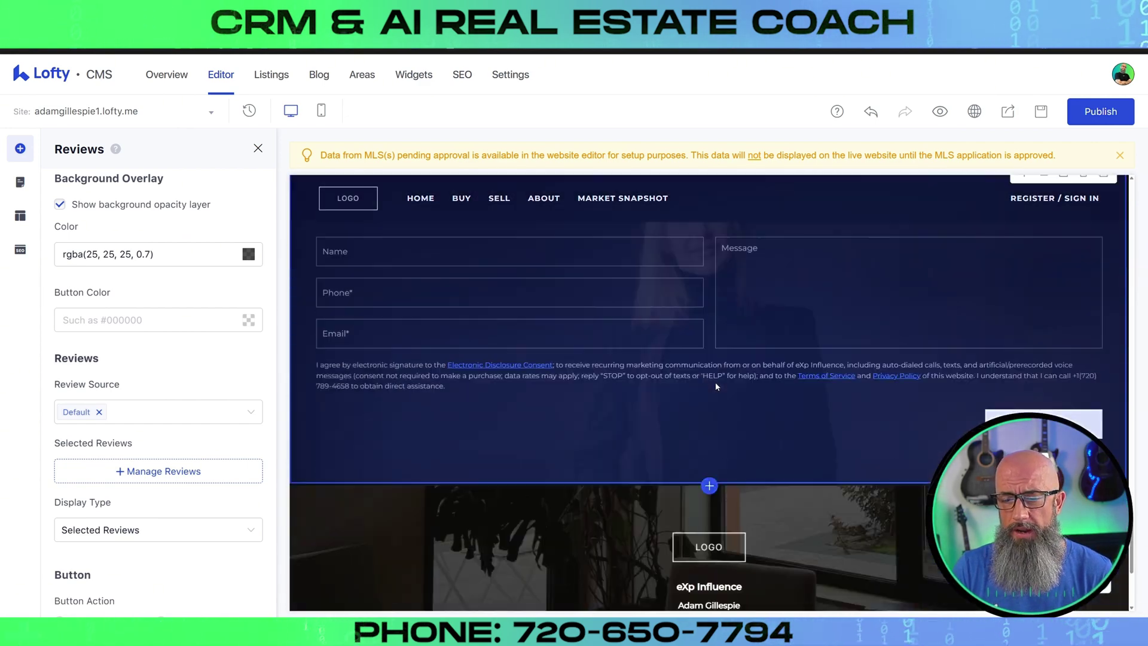
{"action": "scroll", "coordinate": [715, 386], "scroll_direction": "down", "scroll_amount": 4}
{"action": "scroll", "coordinate": [868, 434], "scroll_direction": "up", "scroll_amount": 18}
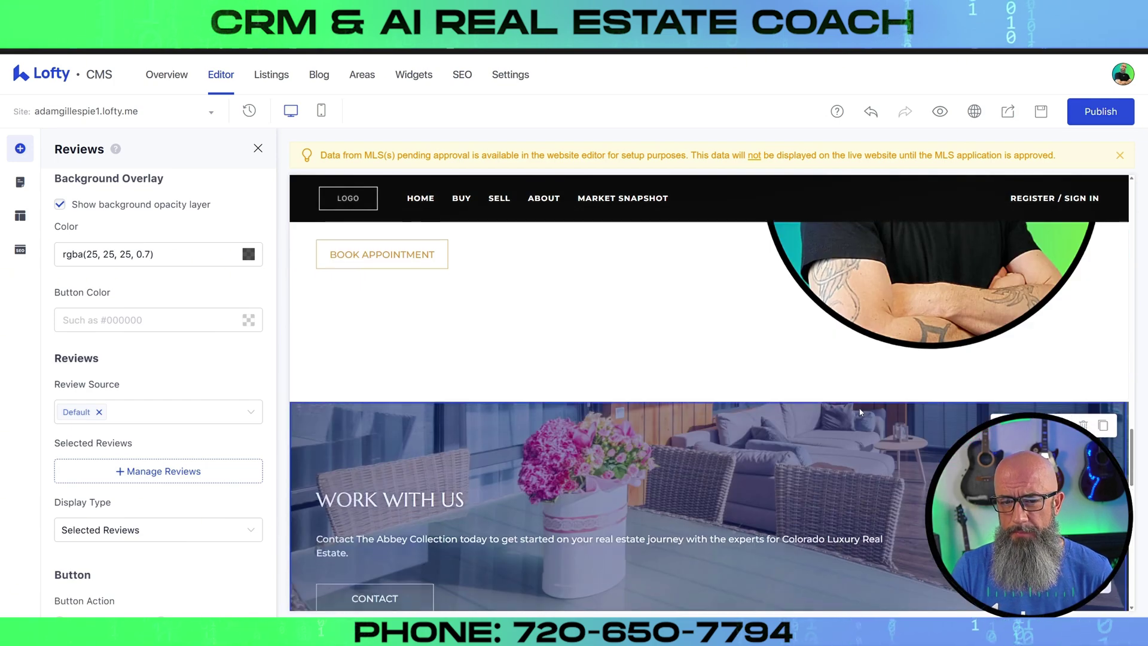
{"action": "scroll", "coordinate": [855, 409], "scroll_direction": "up", "scroll_amount": 4}
{"action": "scroll", "coordinate": [849, 404], "scroll_direction": "down", "scroll_amount": 4}
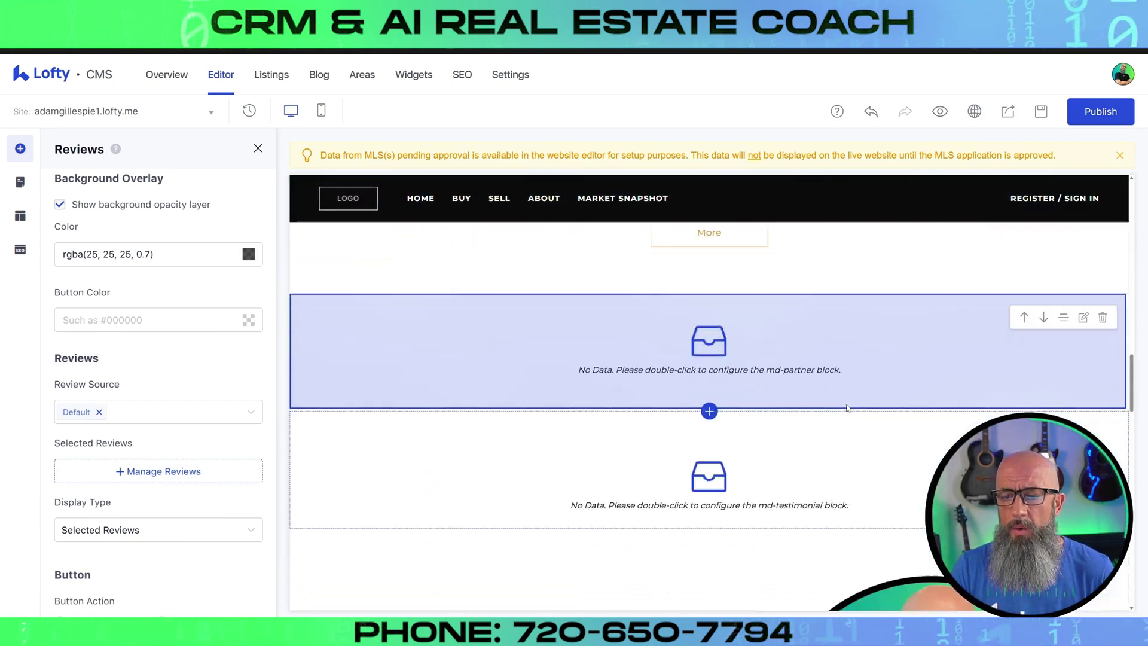
{"action": "scroll", "coordinate": [837, 400], "scroll_direction": "up", "scroll_amount": 1}
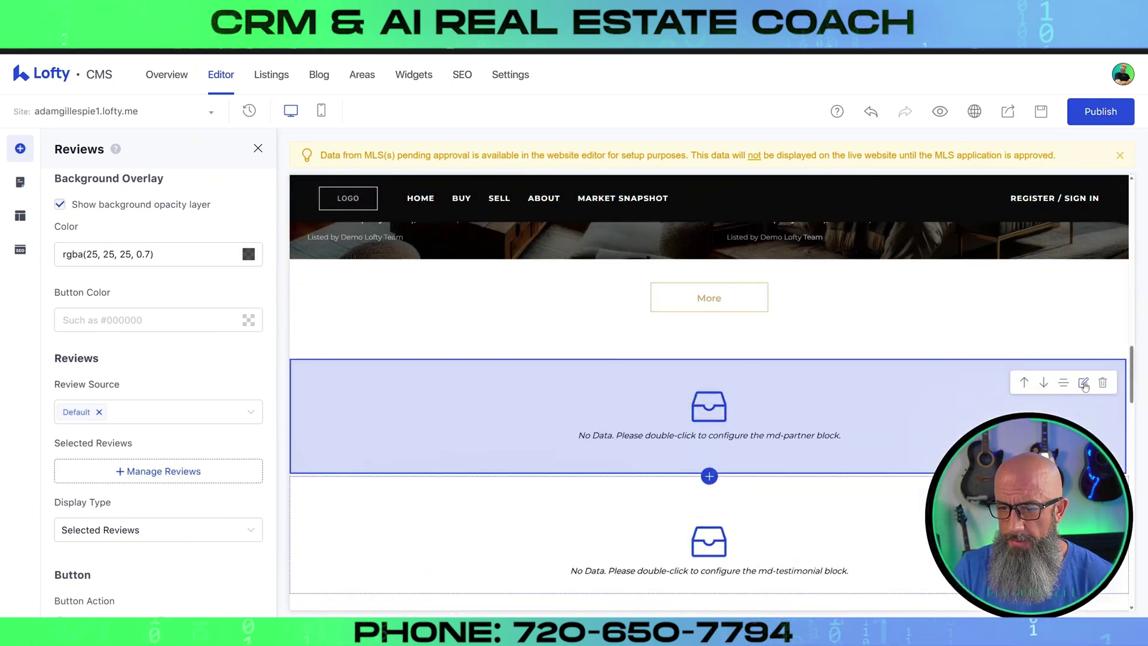
- Open the settings of the empty Logo Wall block below the listings and review its background, logo and style options
{"action": "left_click", "coordinate": [839, 389]}
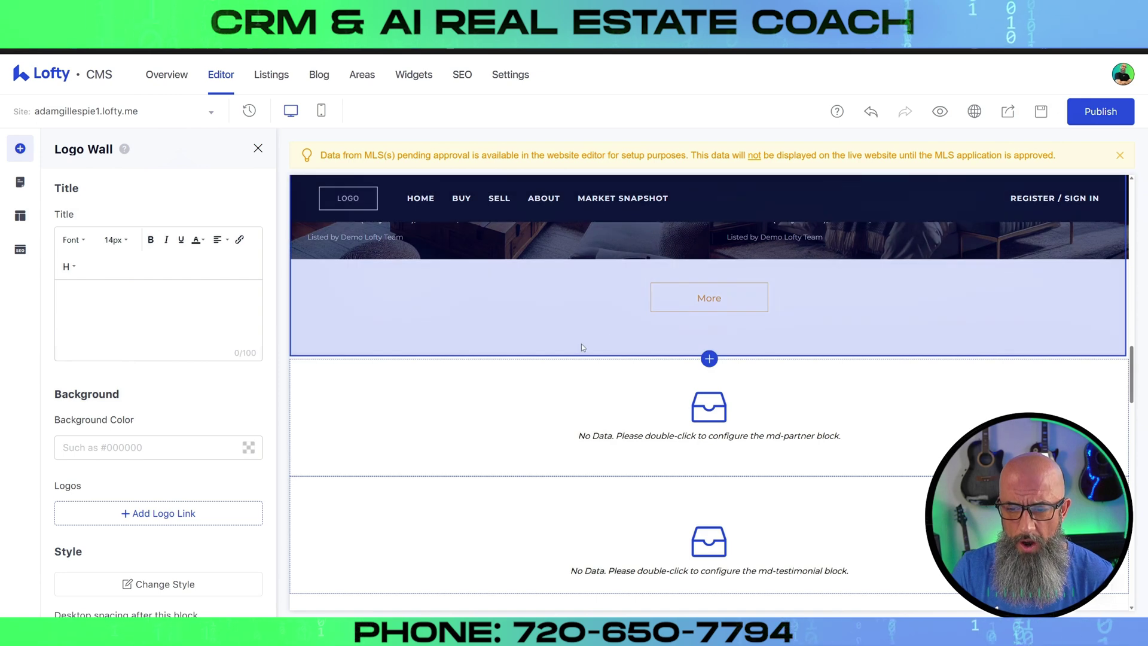
{"action": "scroll", "coordinate": [187, 327], "scroll_direction": "down", "scroll_amount": 2}
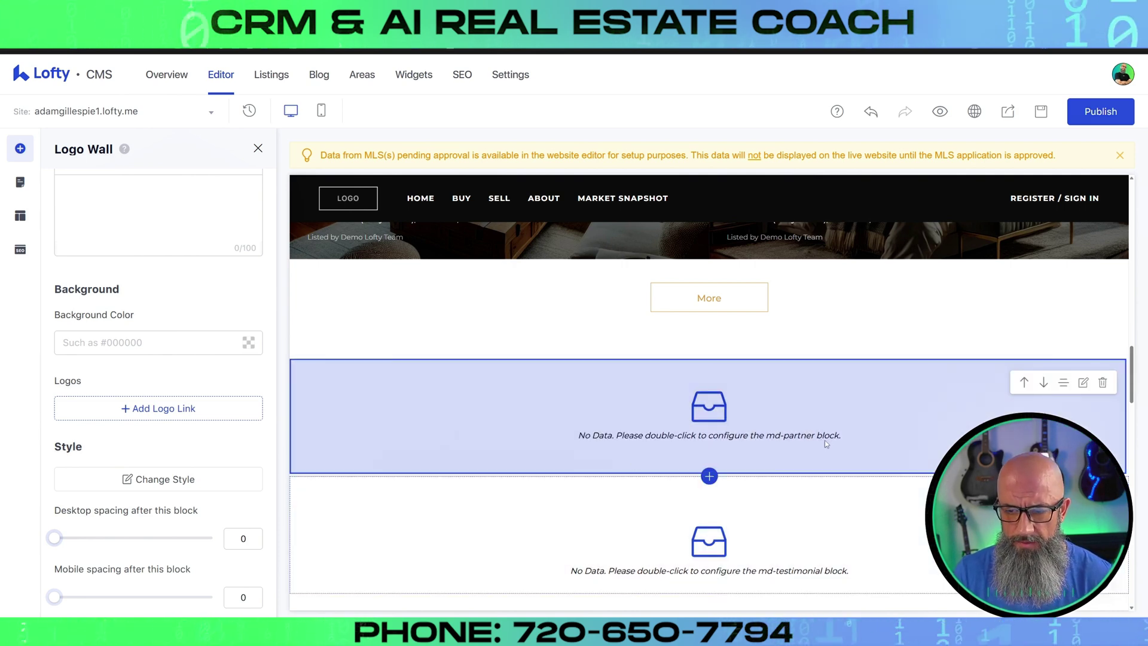
{"action": "left_click_drag", "start_coordinate": [862, 438], "coordinate": [777, 416]}
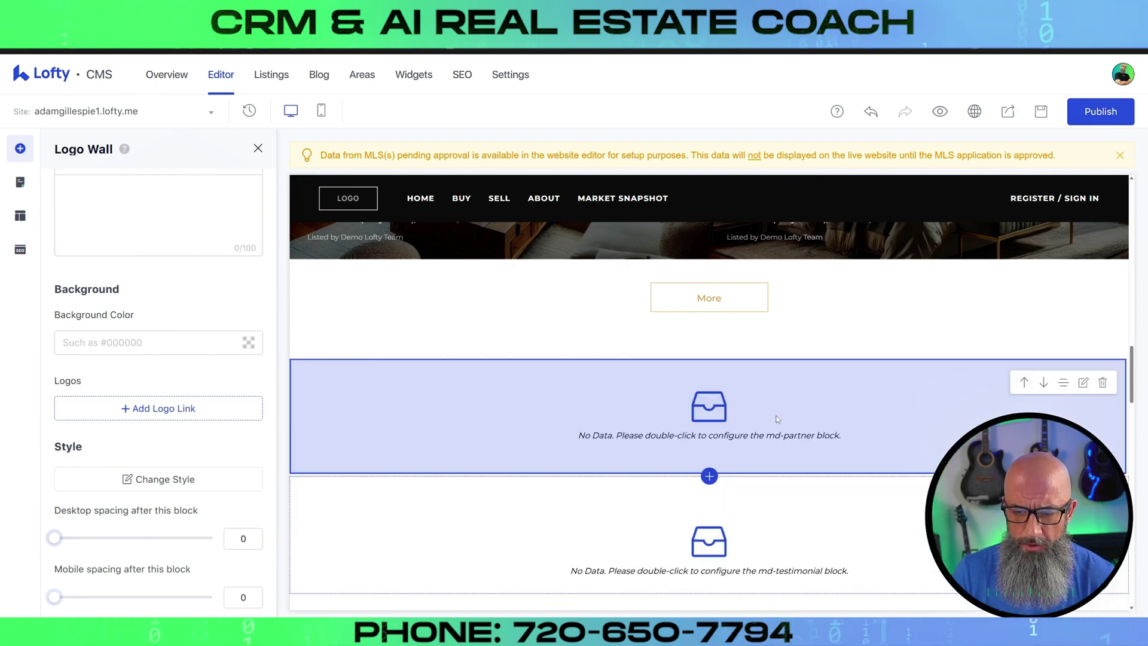
- Move the new Reviews block above the hero, and move it back below the hero
{"action": "scroll", "coordinate": [943, 388], "scroll_direction": "up", "scroll_amount": 15}
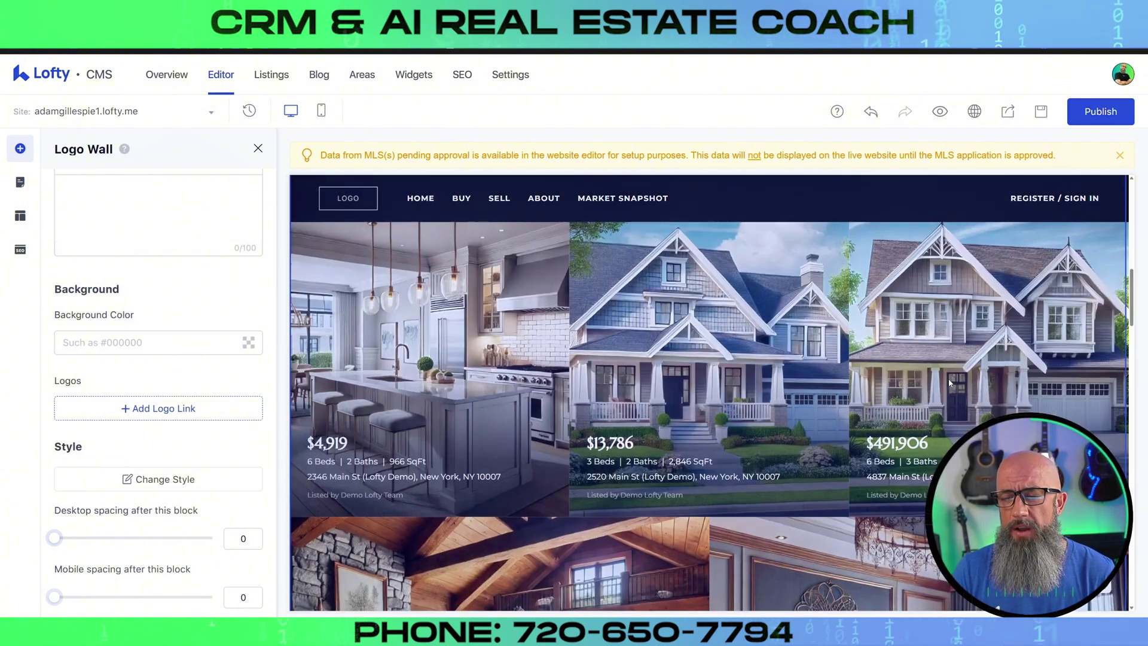
{"action": "scroll", "coordinate": [906, 297], "scroll_direction": "down", "scroll_amount": 10}
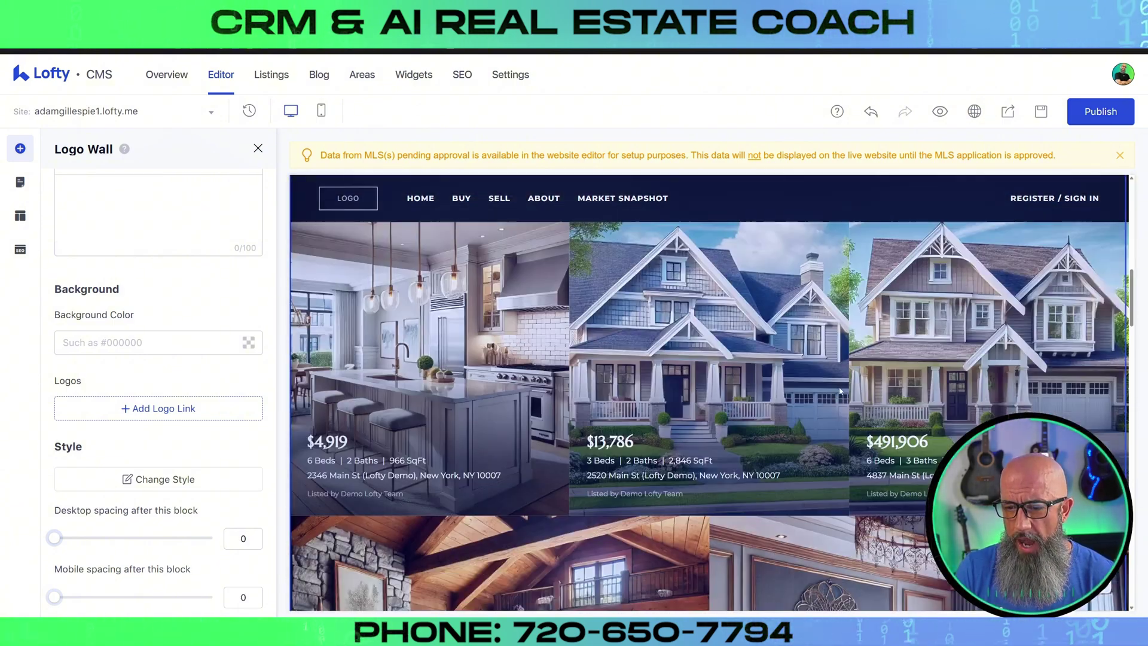
{"action": "scroll", "coordinate": [907, 411], "scroll_direction": "up", "scroll_amount": 5}
{"action": "scroll", "coordinate": [906, 407], "scroll_direction": "up", "scroll_amount": 5}
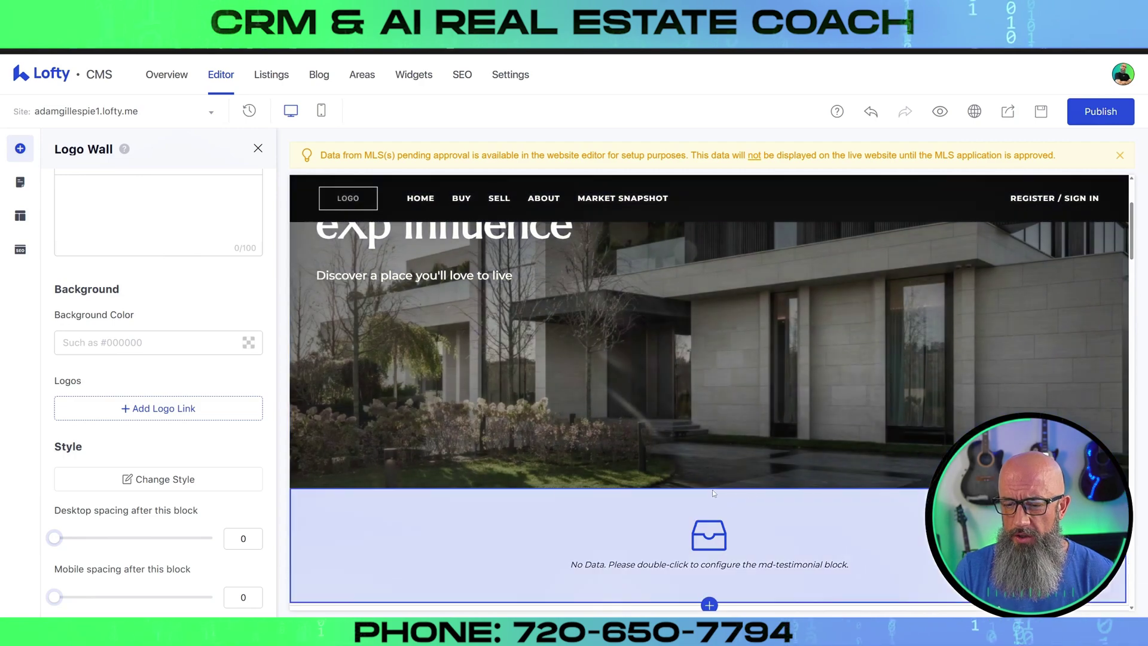
{"action": "left_click", "coordinate": [1044, 512]}
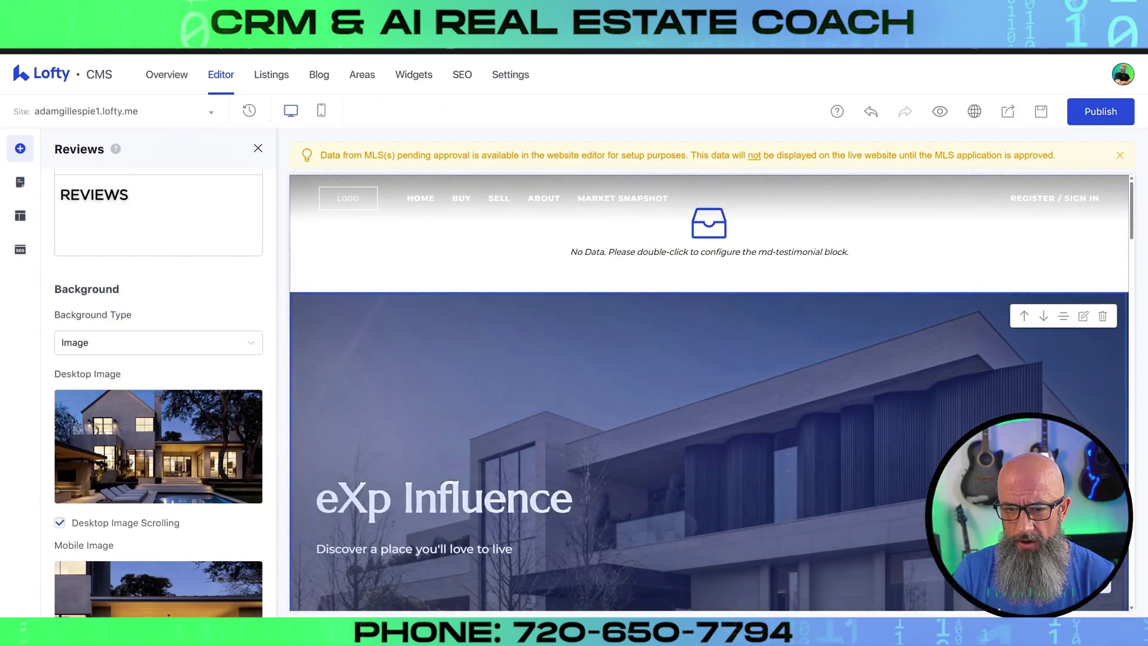
{"action": "left_click", "coordinate": [1044, 247]}
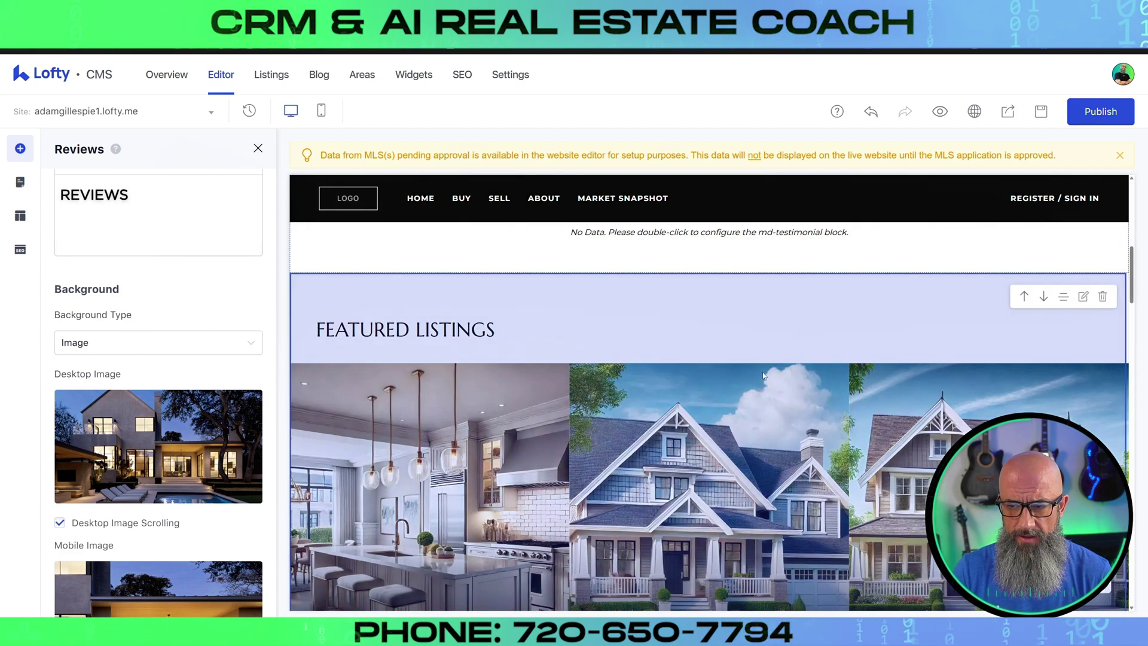
- Open the site's page list and examine the pages and folders under Displayed Navigation and Hidden Navigation
{"action": "scroll", "coordinate": [763, 376], "scroll_direction": "down", "scroll_amount": 5}
{"action": "left_click", "coordinate": [19, 183]}
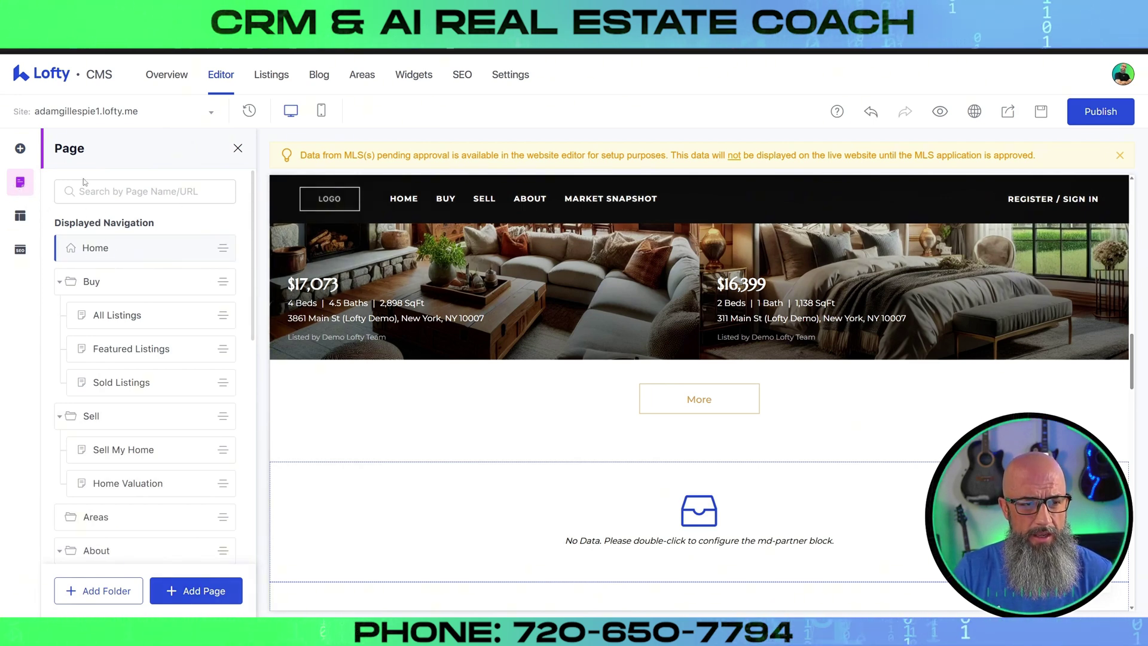
{"action": "scroll", "coordinate": [218, 257], "scroll_direction": "down", "scroll_amount": 8}
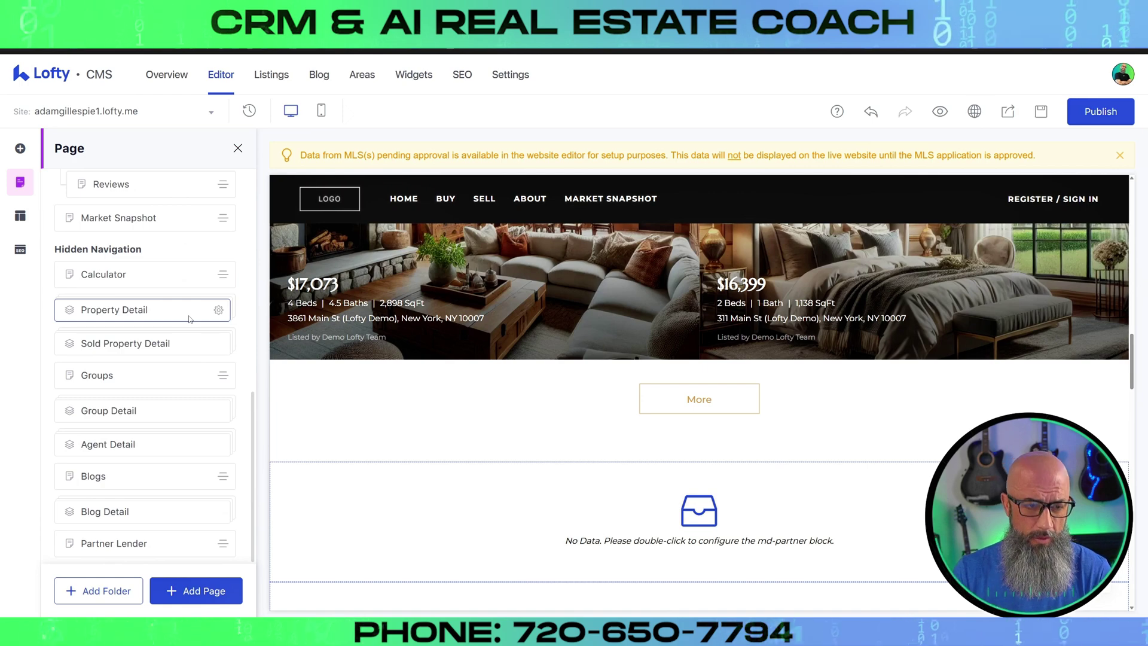
{"action": "scroll", "coordinate": [174, 315], "scroll_direction": "up", "scroll_amount": 2}
{"action": "scroll", "coordinate": [175, 315], "scroll_direction": "up", "scroll_amount": 6}
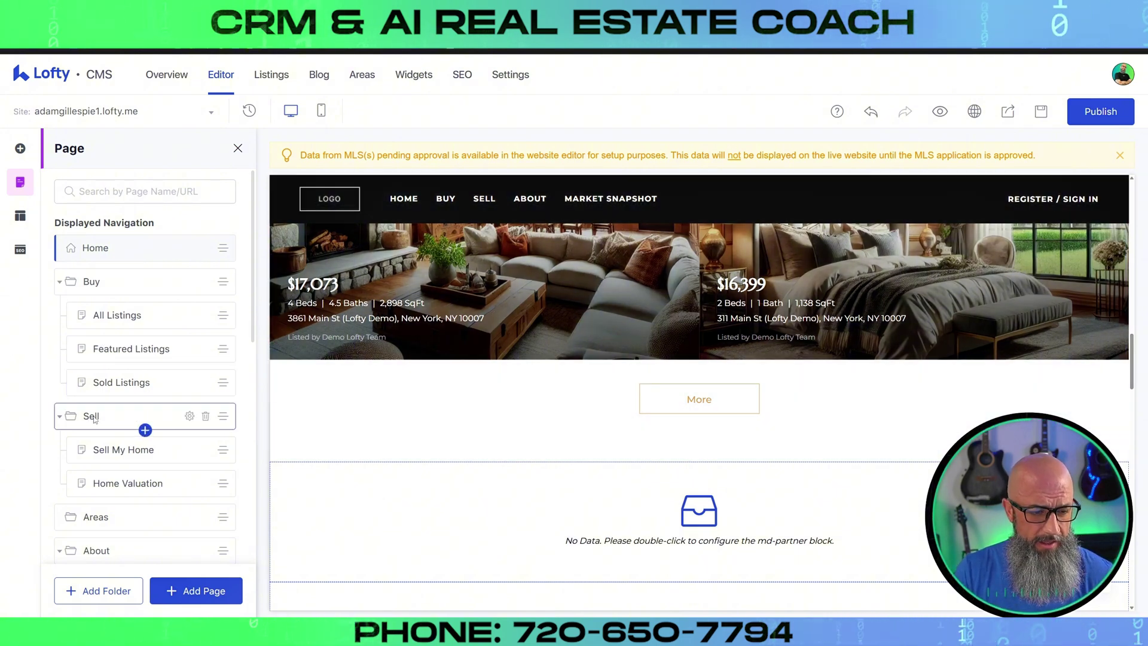
{"action": "scroll", "coordinate": [91, 374], "scroll_direction": "down", "scroll_amount": 1}
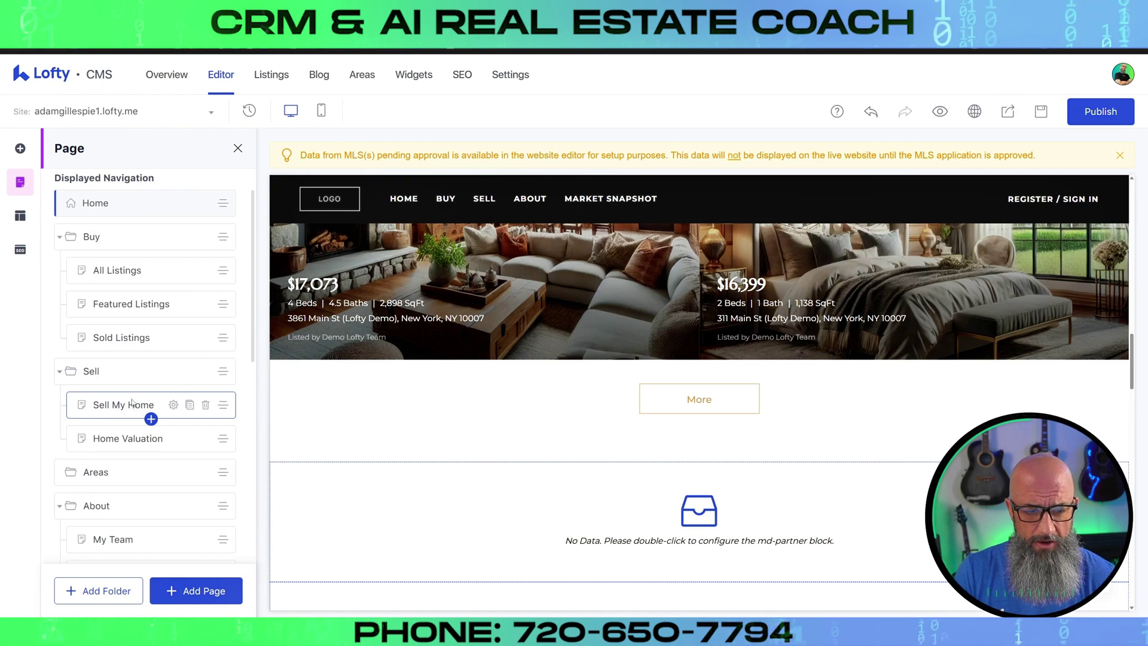
{"action": "scroll", "coordinate": [73, 404], "scroll_direction": "down", "scroll_amount": 1}
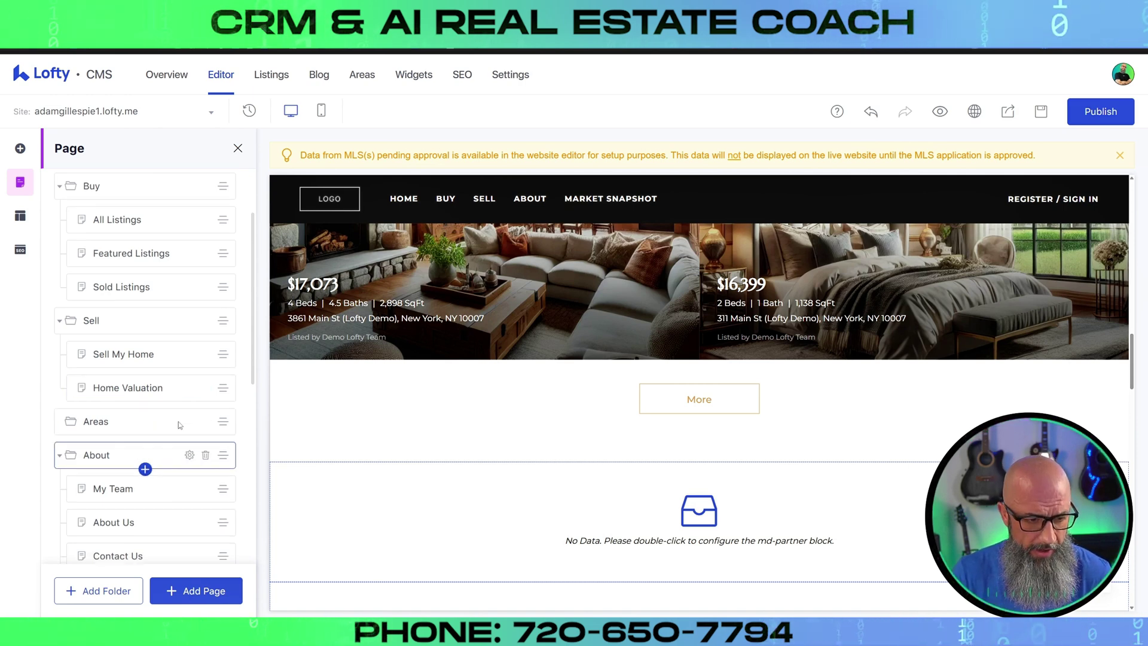
{"action": "scroll", "coordinate": [110, 398], "scroll_direction": "down", "scroll_amount": 2}
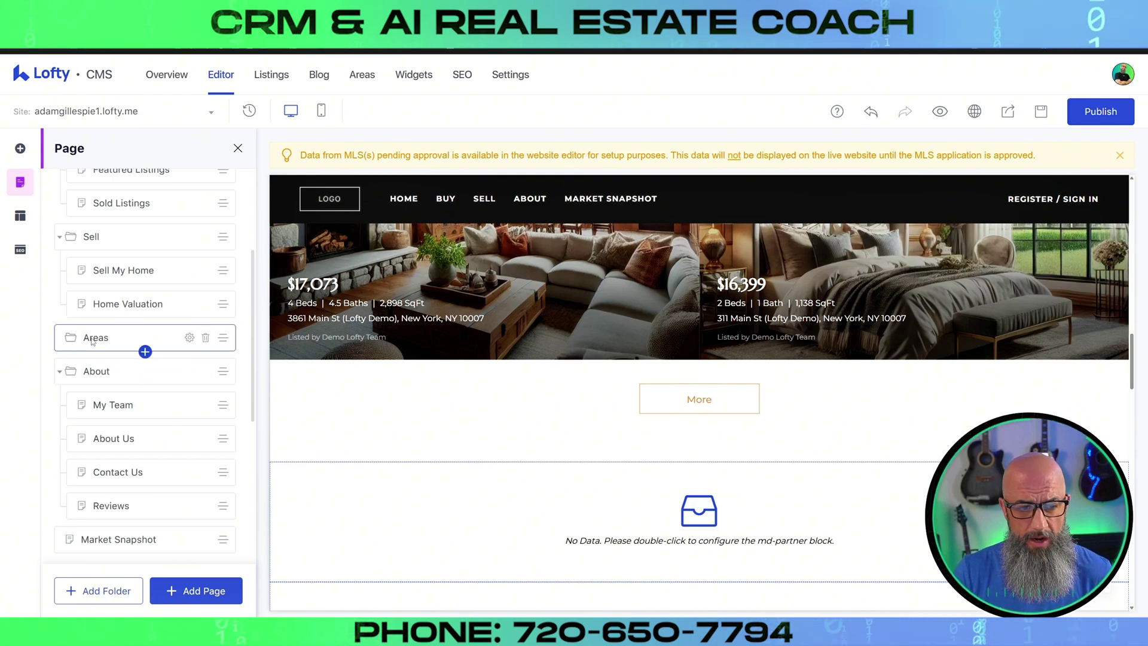
- Start adding a page with the first Featured Area template, the one with the map, and continue to its page settings
{"action": "left_click", "coordinate": [190, 591]}
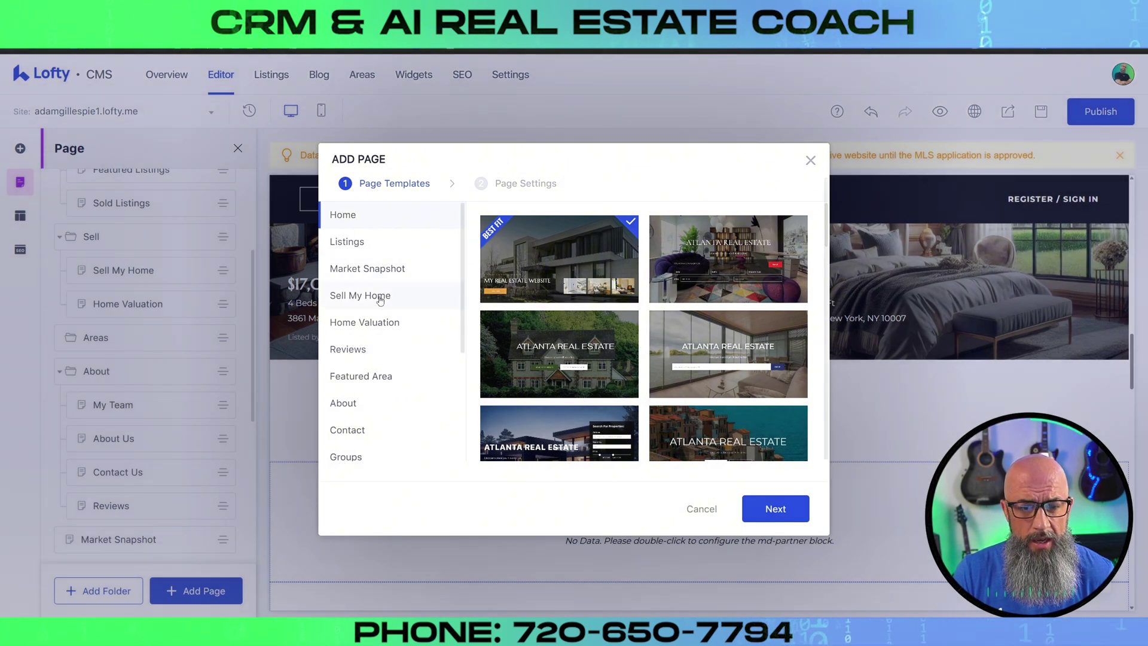
{"action": "scroll", "coordinate": [378, 317], "scroll_direction": "down", "scroll_amount": 1}
{"action": "left_click", "coordinate": [377, 332]}
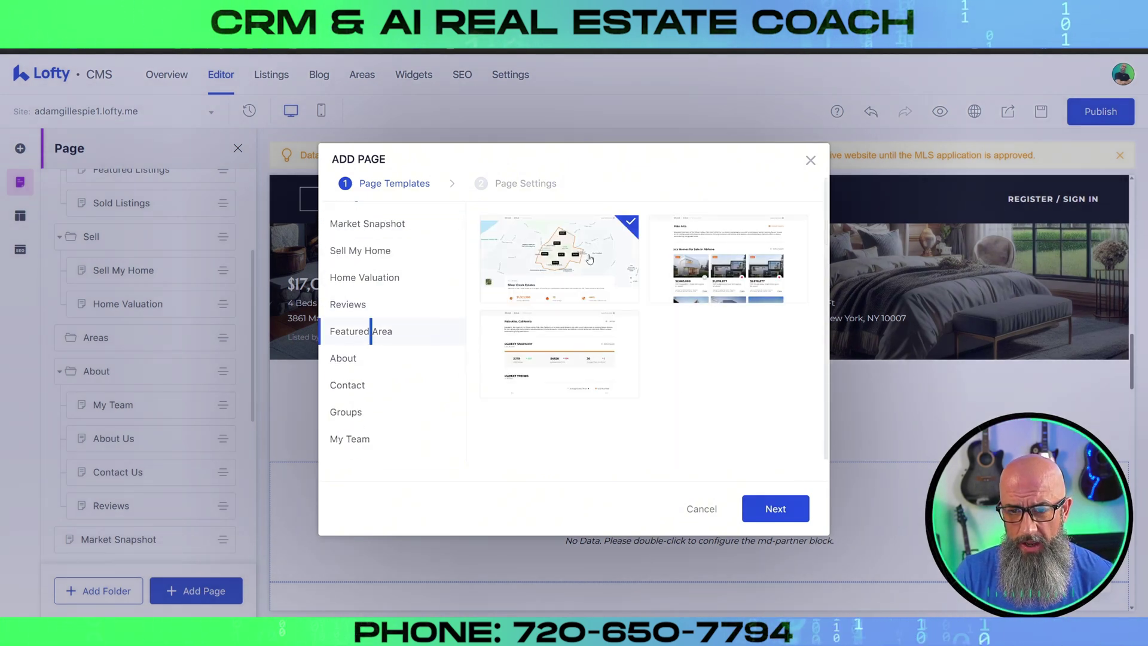
{"action": "left_click", "coordinate": [758, 509]}
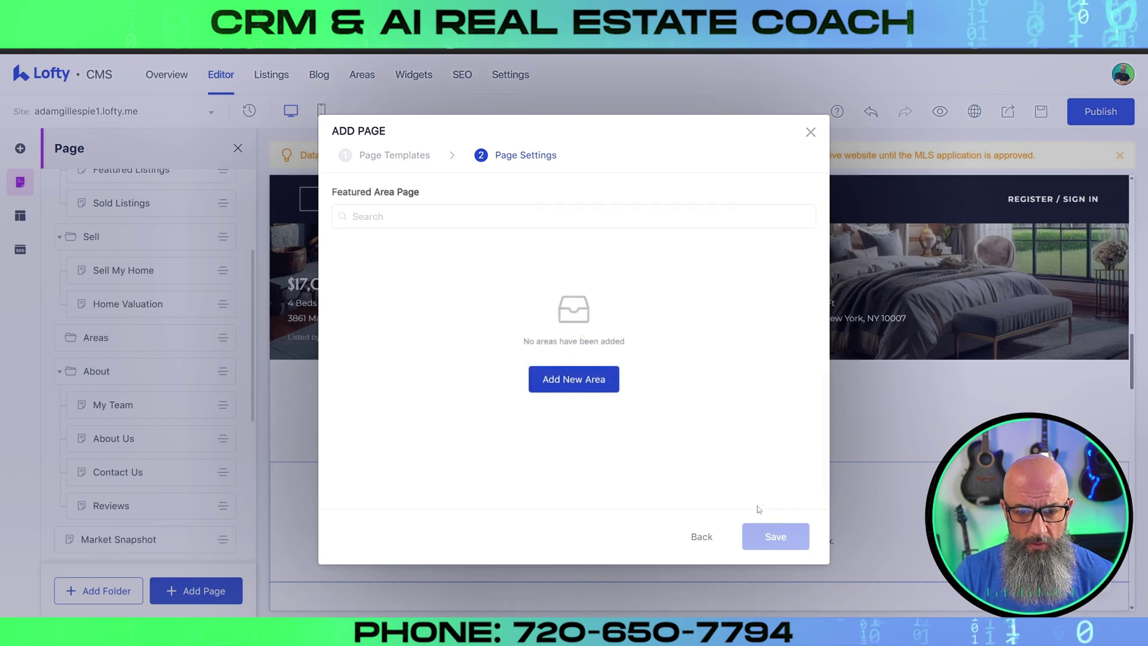
- Search the Featured Area Page list for "Thornton" and select the search text
{"action": "left_click", "coordinate": [431, 226]}
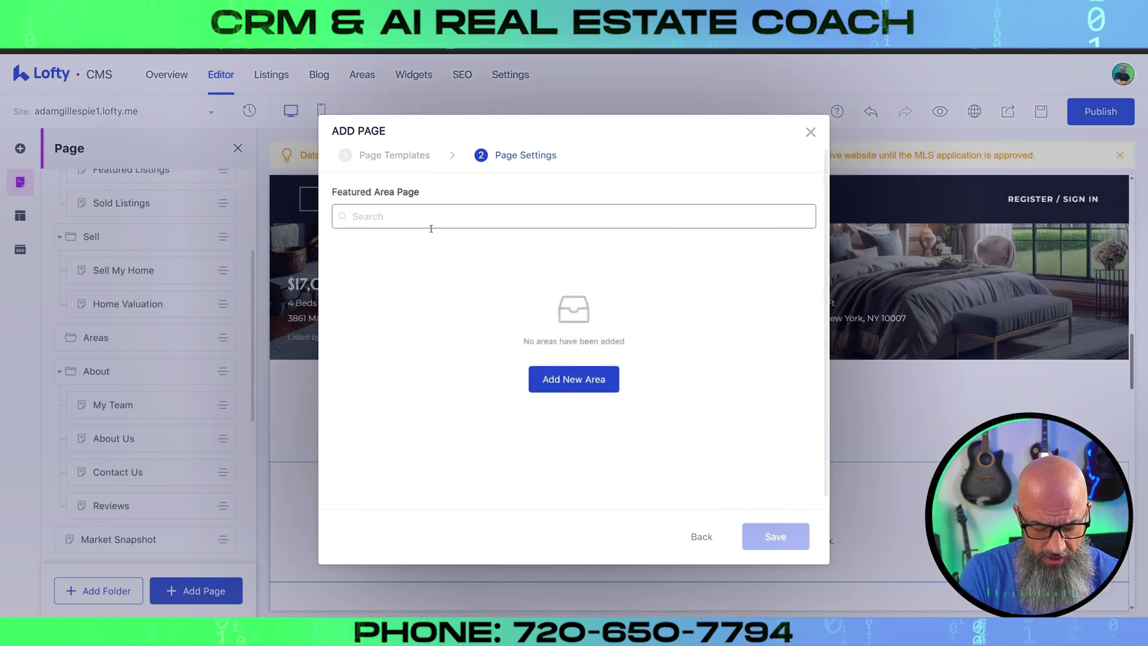
{"action": "type", "text": "thornton"}
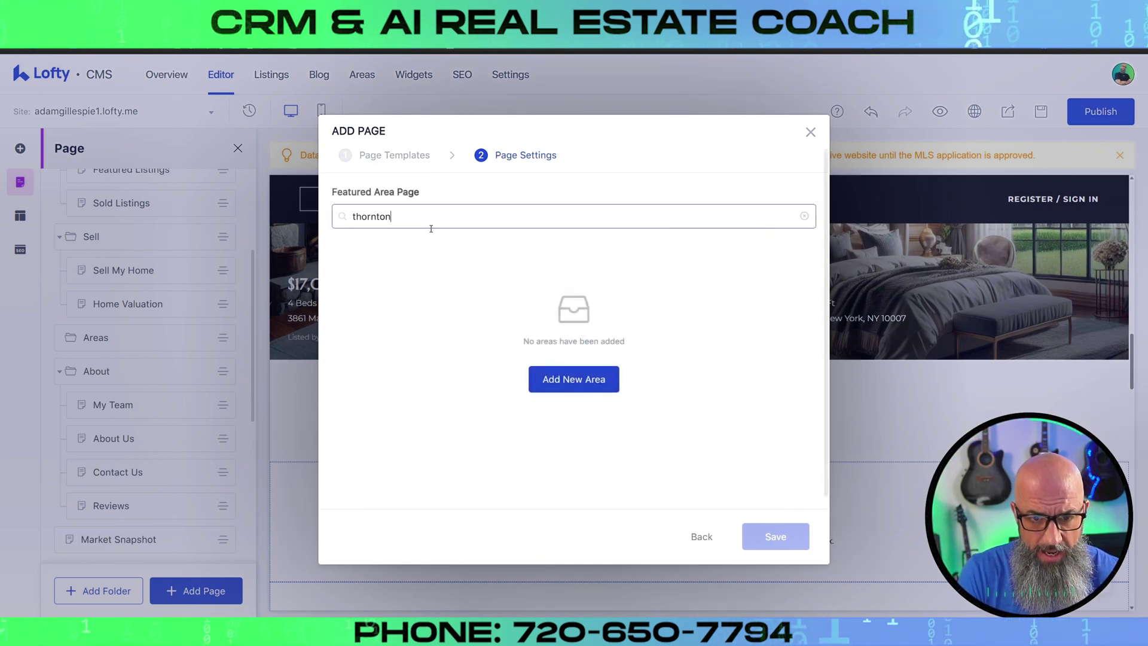
{"action": "key", "text": "Home"}
{"action": "key", "text": "Delete"}
{"action": "type", "text": "T"}
{"action": "left_click_drag", "start_coordinate": [413, 216], "coordinate": [333, 225]}
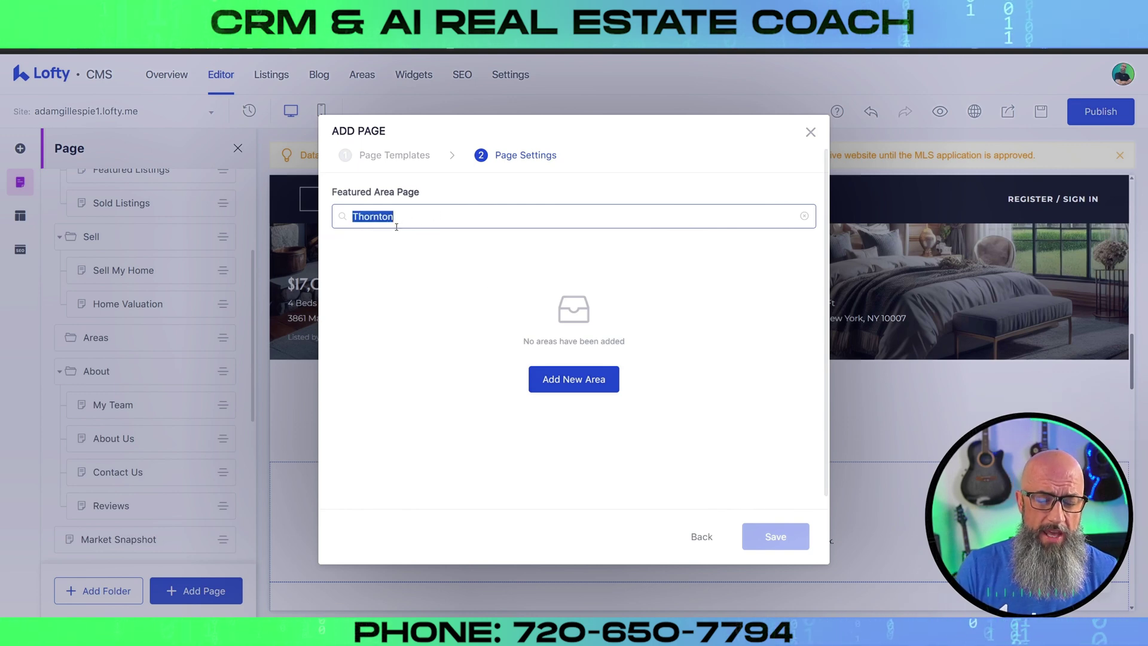
- Clear the area search and close the Add Page dialog without saving a page
{"action": "key", "text": "BackSpace"}
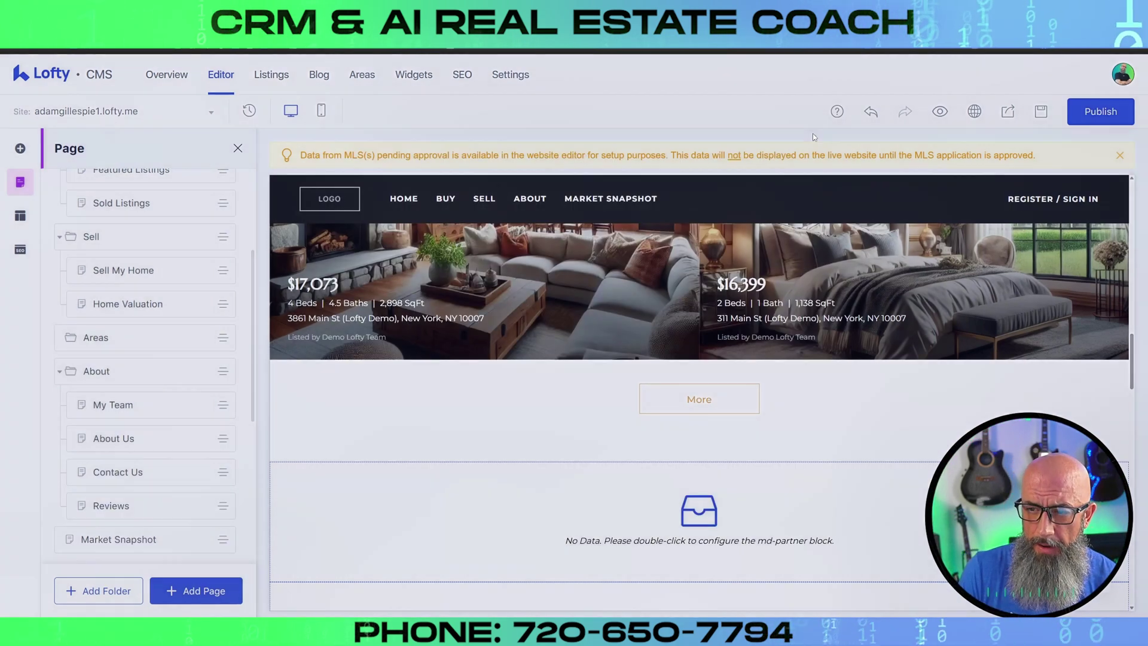
{"action": "left_click", "coordinate": [811, 131]}
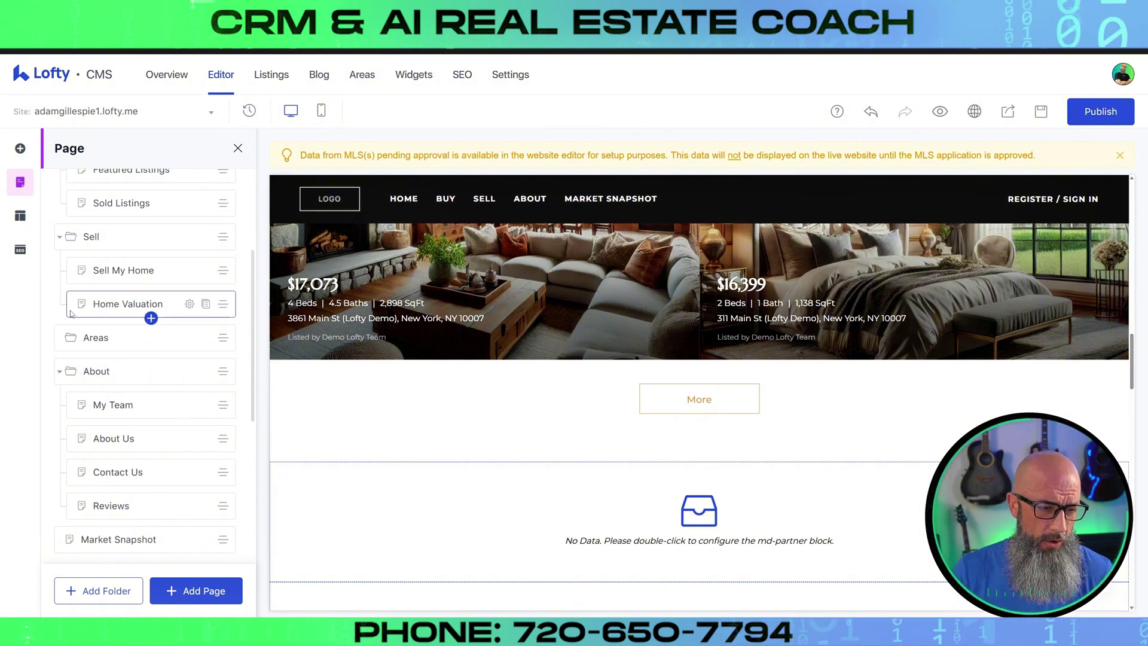
- Move the My Team page out of the About folder, and return it to the folder between Contact Us and Reviews
{"action": "scroll", "coordinate": [90, 323], "scroll_direction": "down", "scroll_amount": 2}
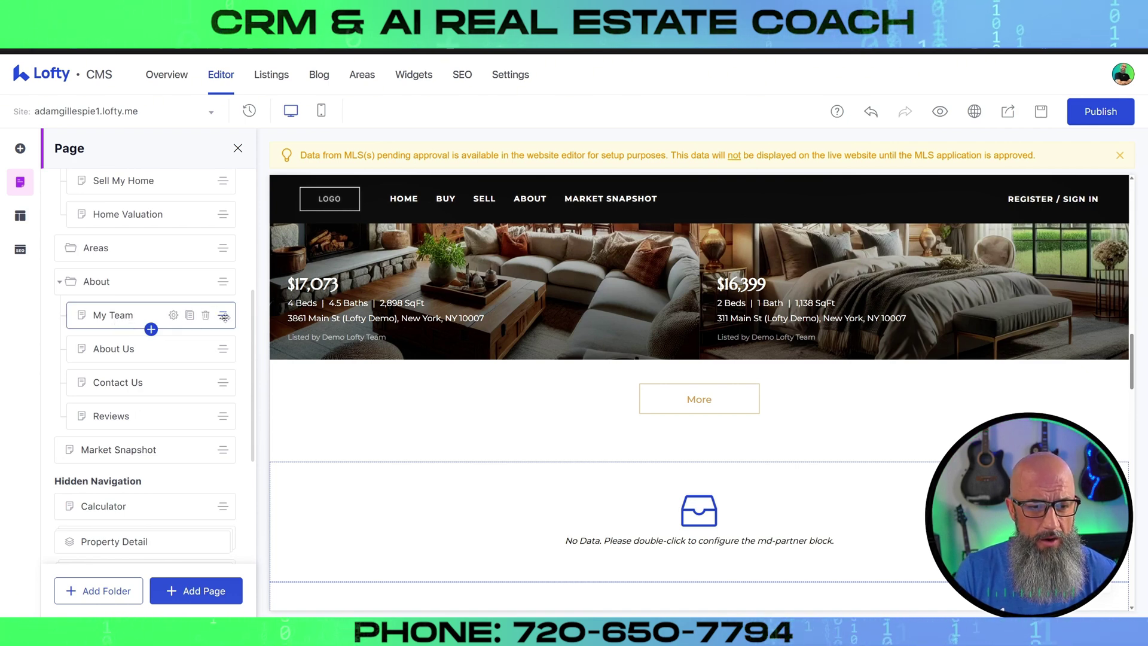
{"action": "left_click_drag", "start_coordinate": [223, 317], "coordinate": [217, 435]}
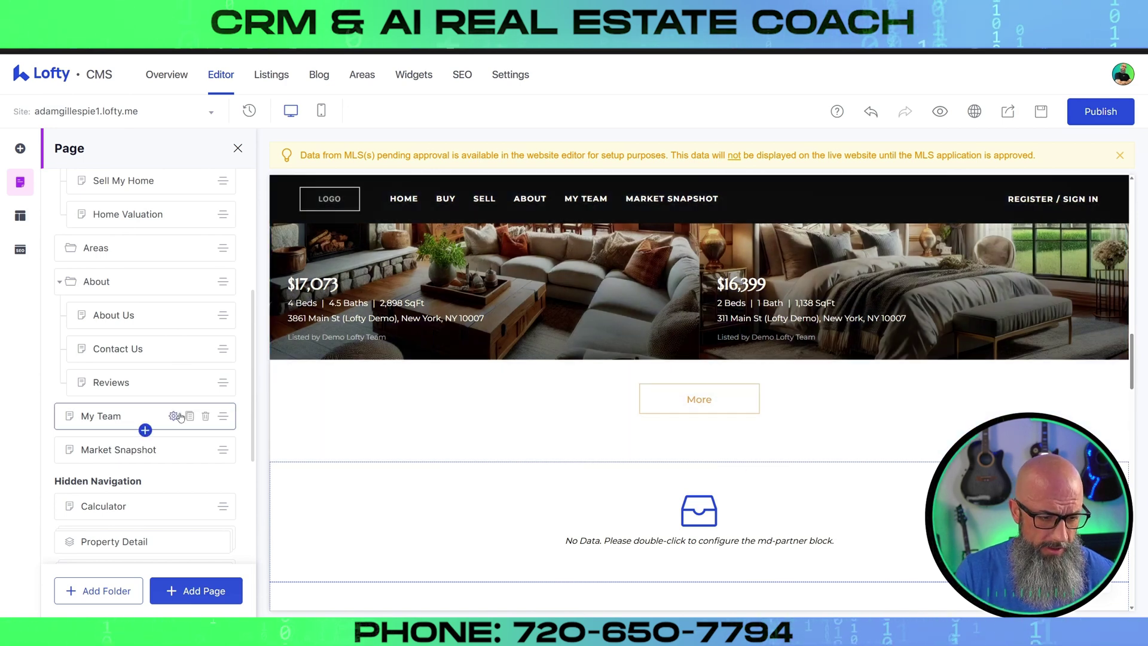
{"action": "left_click_drag", "start_coordinate": [223, 416], "coordinate": [225, 371]}
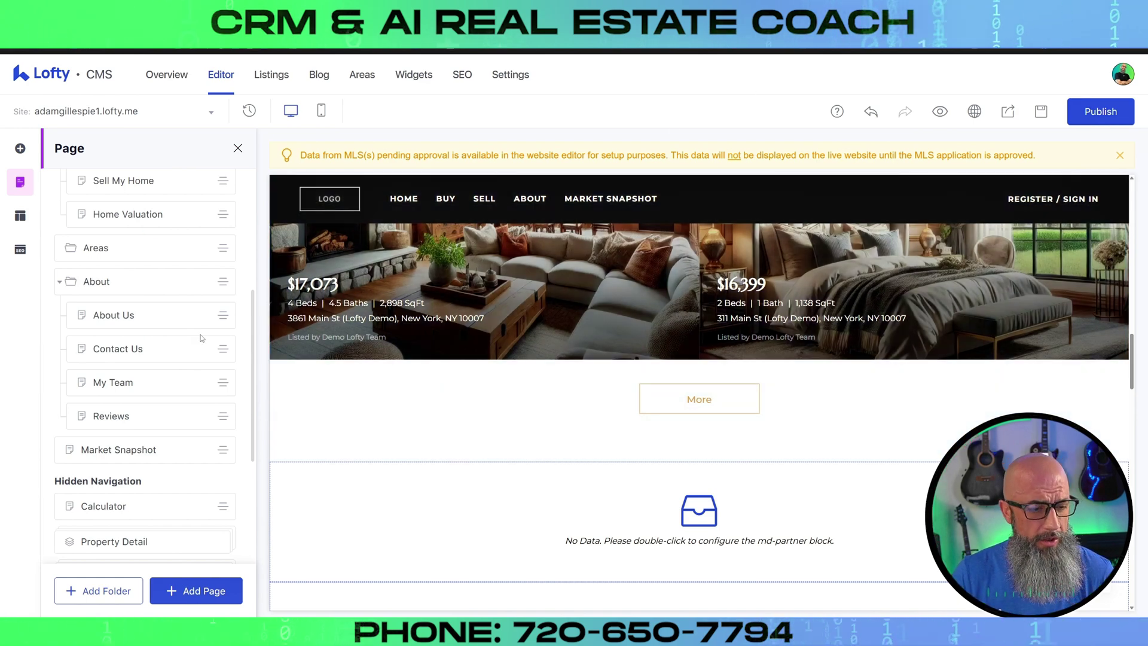
- Move the Calculator page from Hidden Navigation to Displayed Navigation, directly below Market Snapshot
{"action": "scroll", "coordinate": [231, 341], "scroll_direction": "down", "scroll_amount": 1}
{"action": "scroll", "coordinate": [232, 342], "scroll_direction": "down", "scroll_amount": 1}
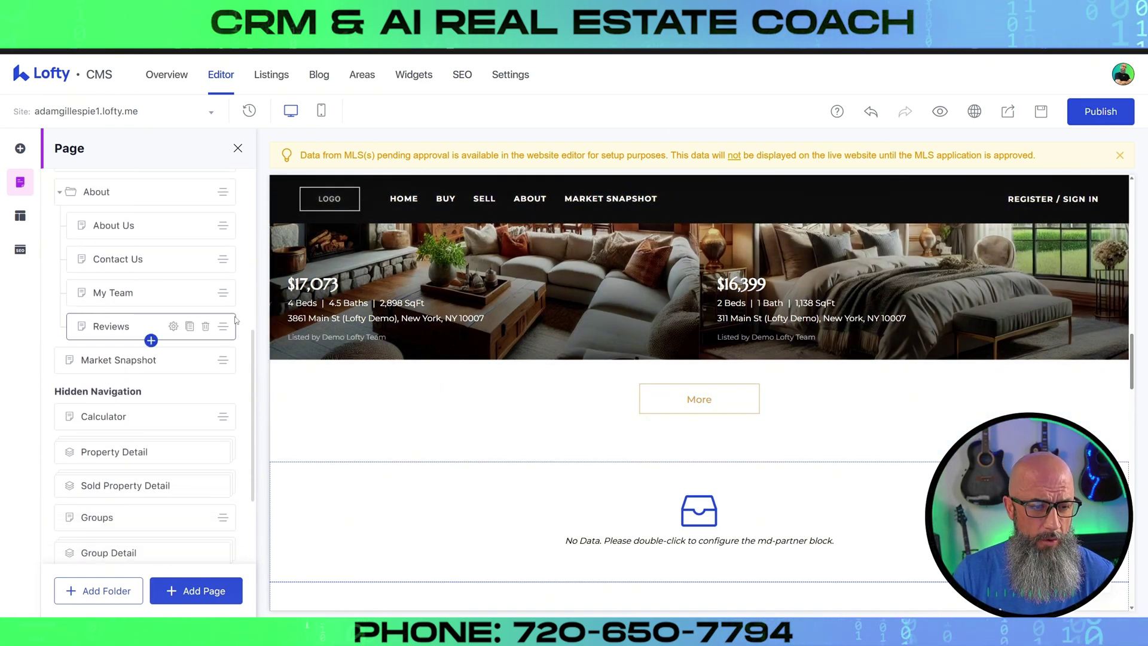
{"action": "scroll", "coordinate": [228, 345], "scroll_direction": "down", "scroll_amount": 1}
{"action": "scroll", "coordinate": [227, 345], "scroll_direction": "down", "scroll_amount": 3}
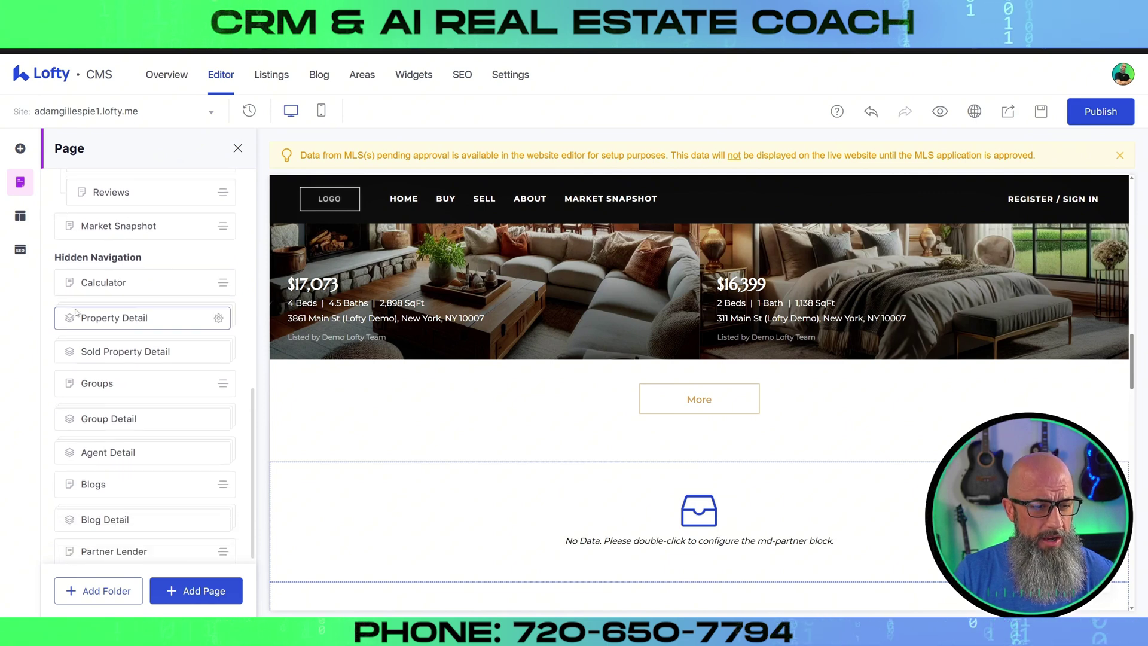
{"action": "scroll", "coordinate": [149, 266], "scroll_direction": "down", "scroll_amount": 1}
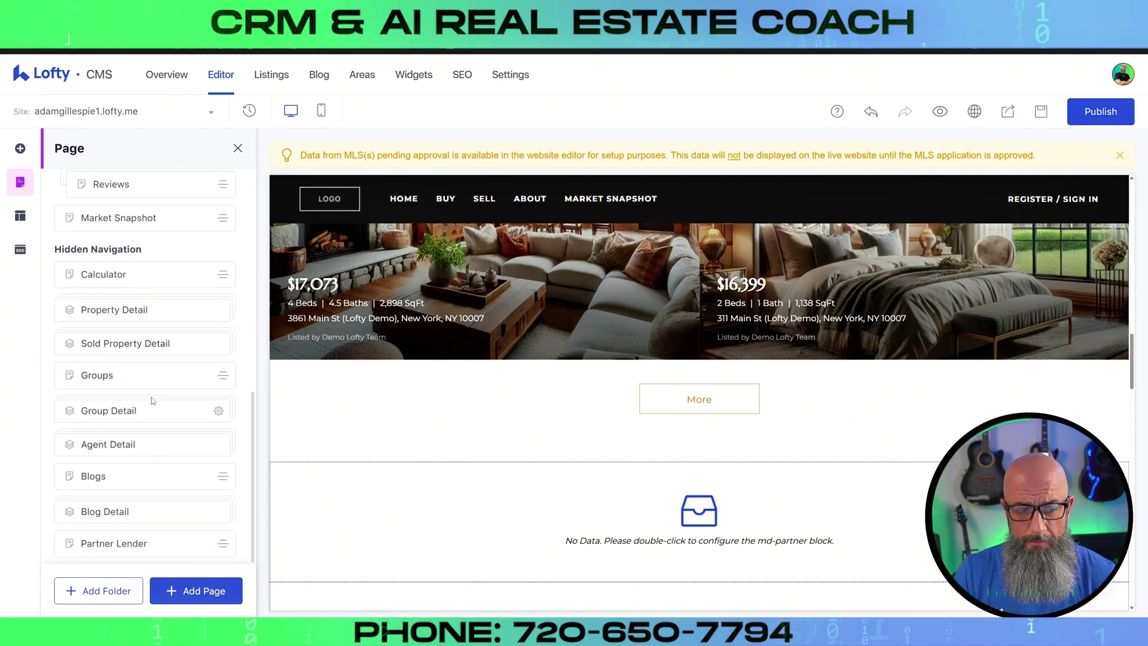
{"action": "scroll", "coordinate": [123, 371], "scroll_direction": "up", "scroll_amount": 1}
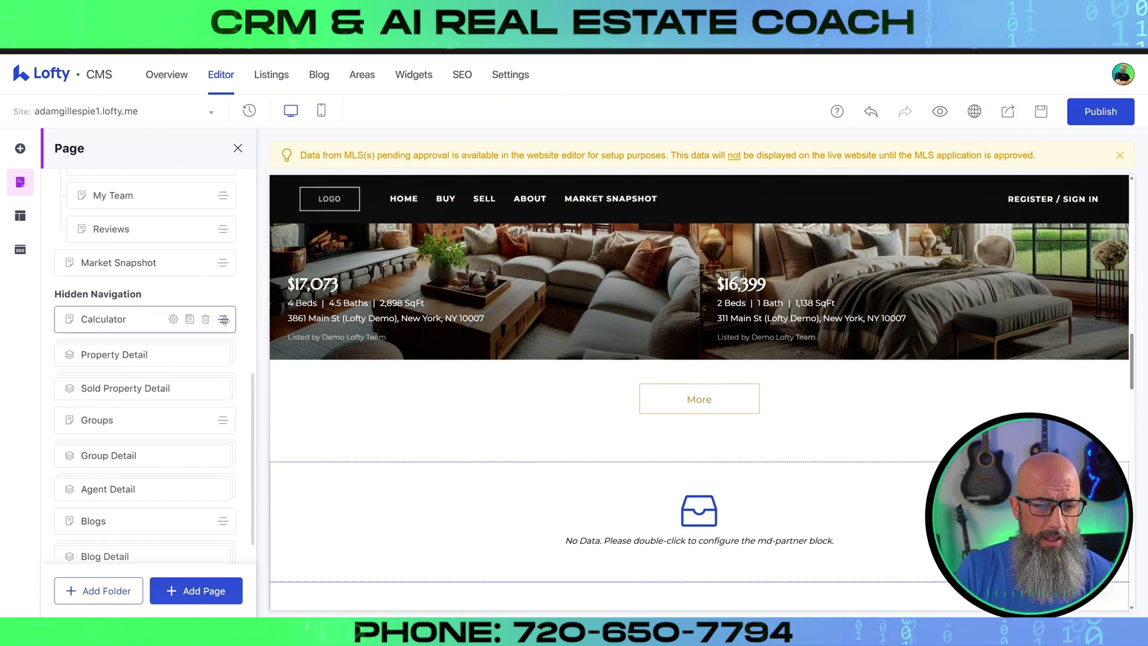
{"action": "left_click_drag", "start_coordinate": [224, 320], "coordinate": [228, 284]}
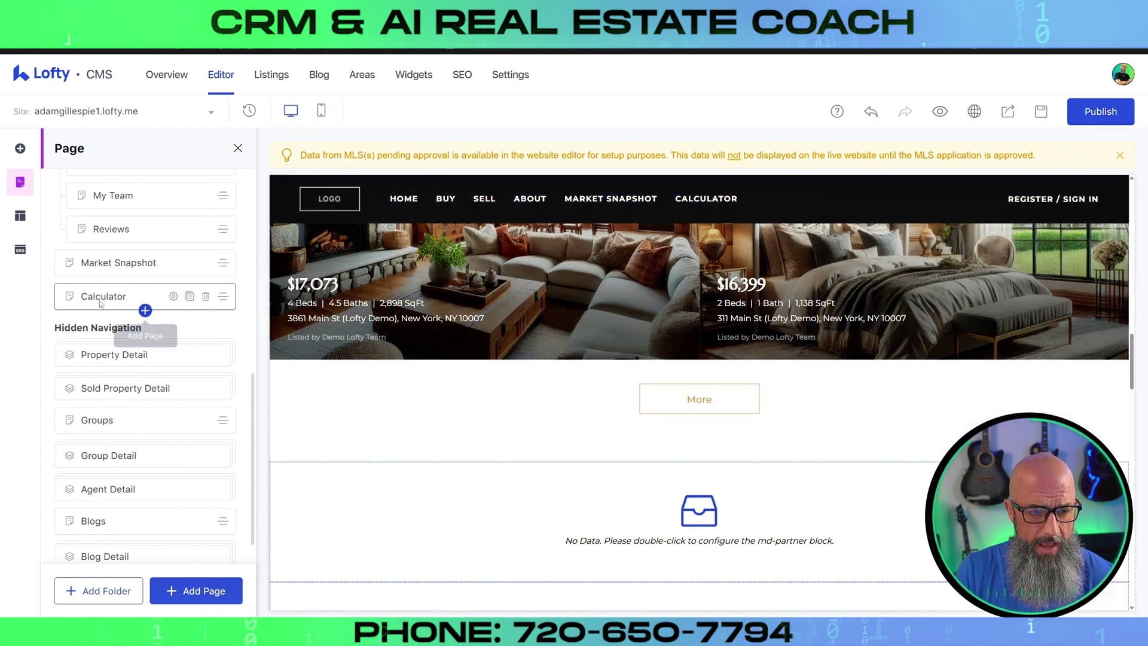
- Review the Calculator page's name, URL, open style, display and page style settings, and close them without saving
{"action": "left_click", "coordinate": [174, 297]}
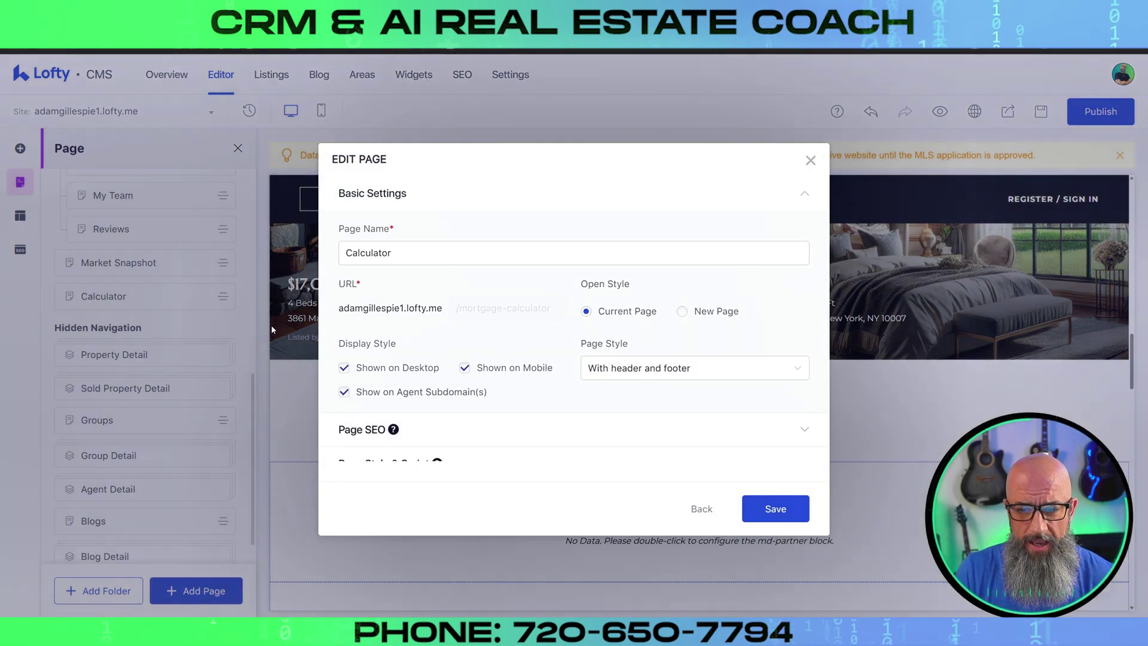
{"action": "double_click", "coordinate": [379, 253]}
{"action": "scroll", "coordinate": [464, 406], "scroll_direction": "down", "scroll_amount": 1}
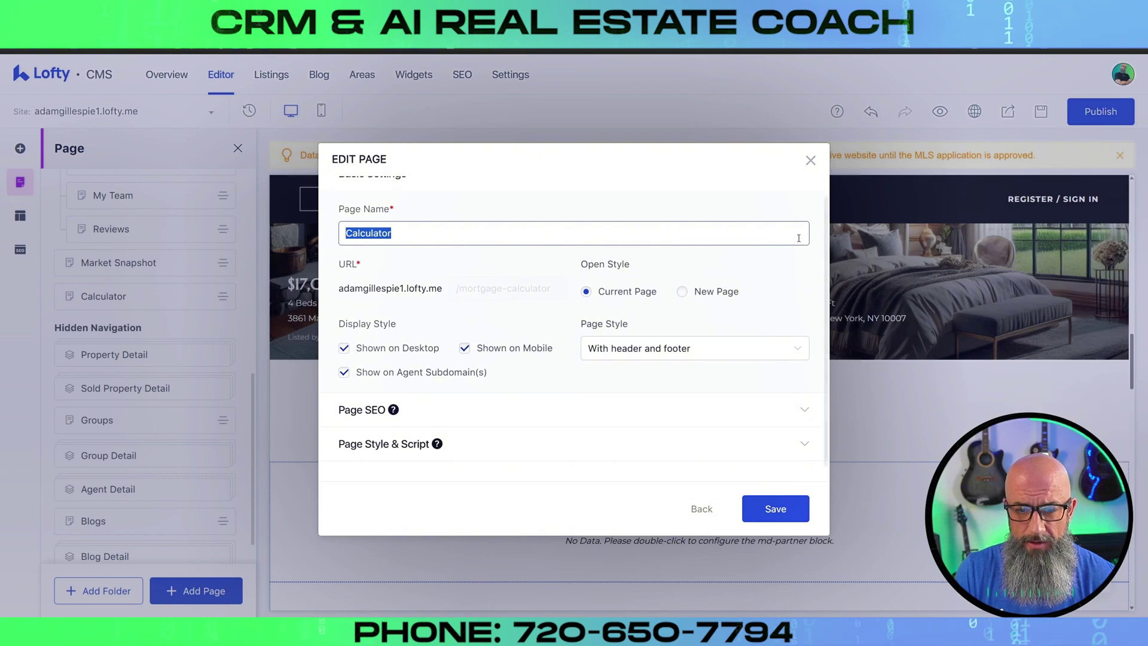
{"action": "left_click", "coordinate": [811, 160]}
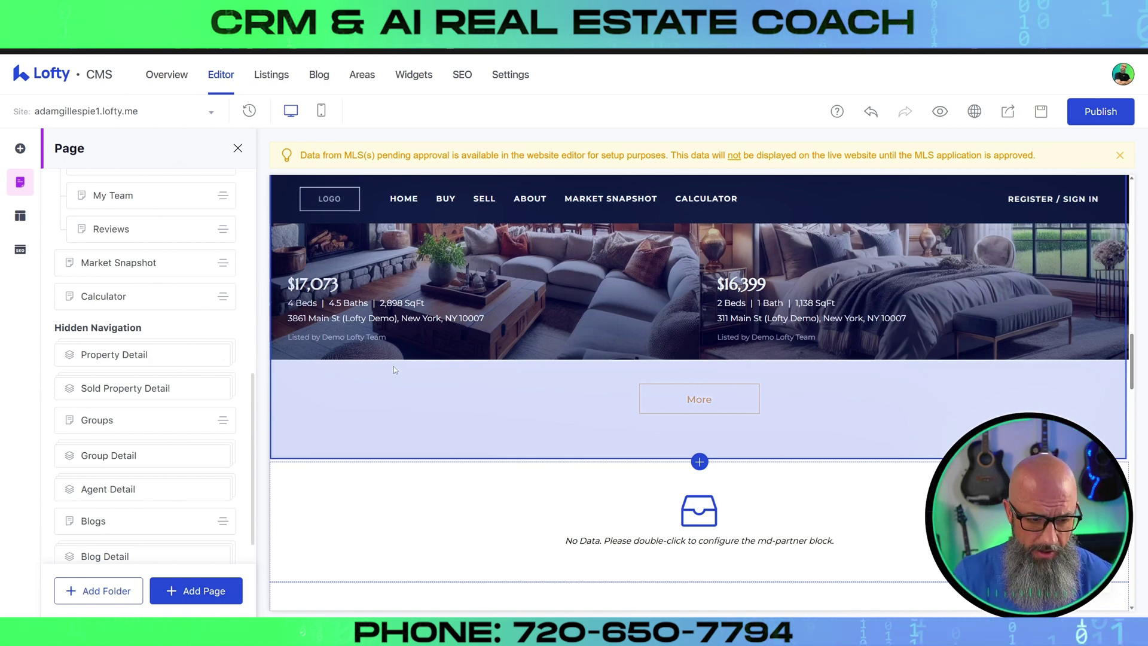
- Open the site's style settings and look over the available Lofty website templates
{"action": "scroll", "coordinate": [216, 410], "scroll_direction": "up", "scroll_amount": 10}
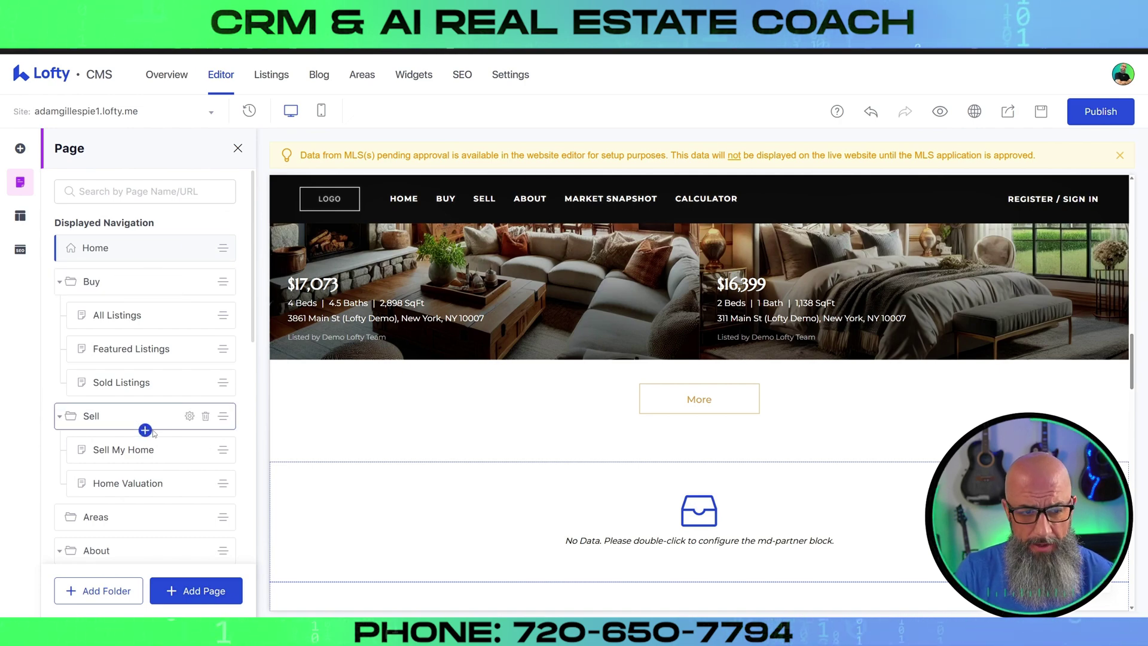
{"action": "left_click", "coordinate": [21, 219]}
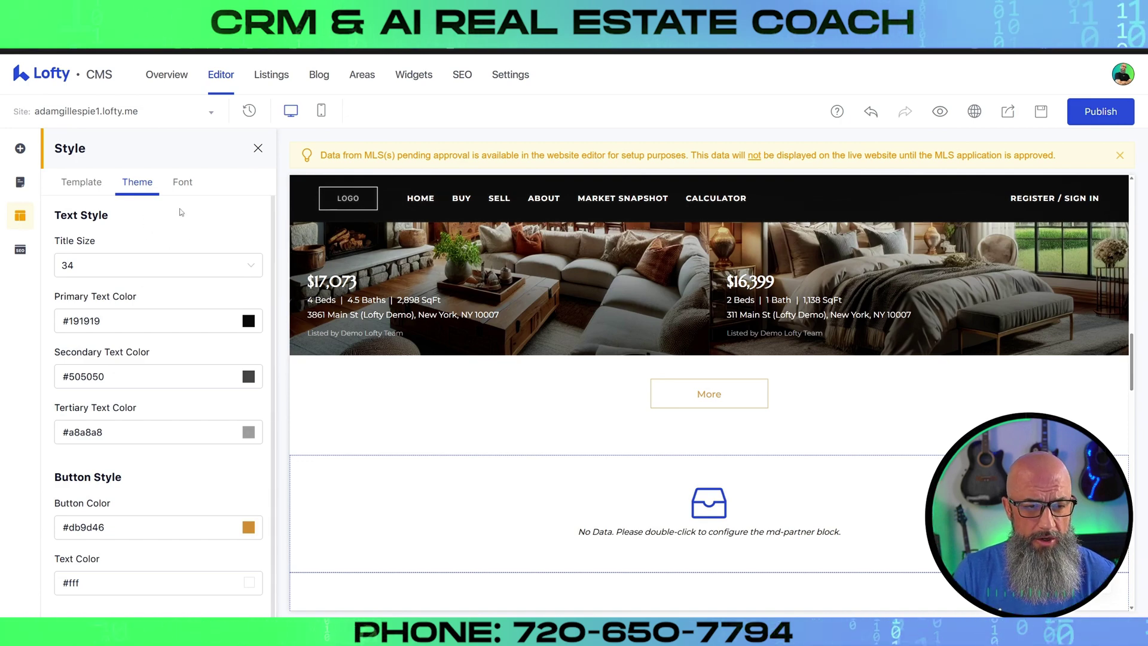
{"action": "left_click", "coordinate": [89, 184]}
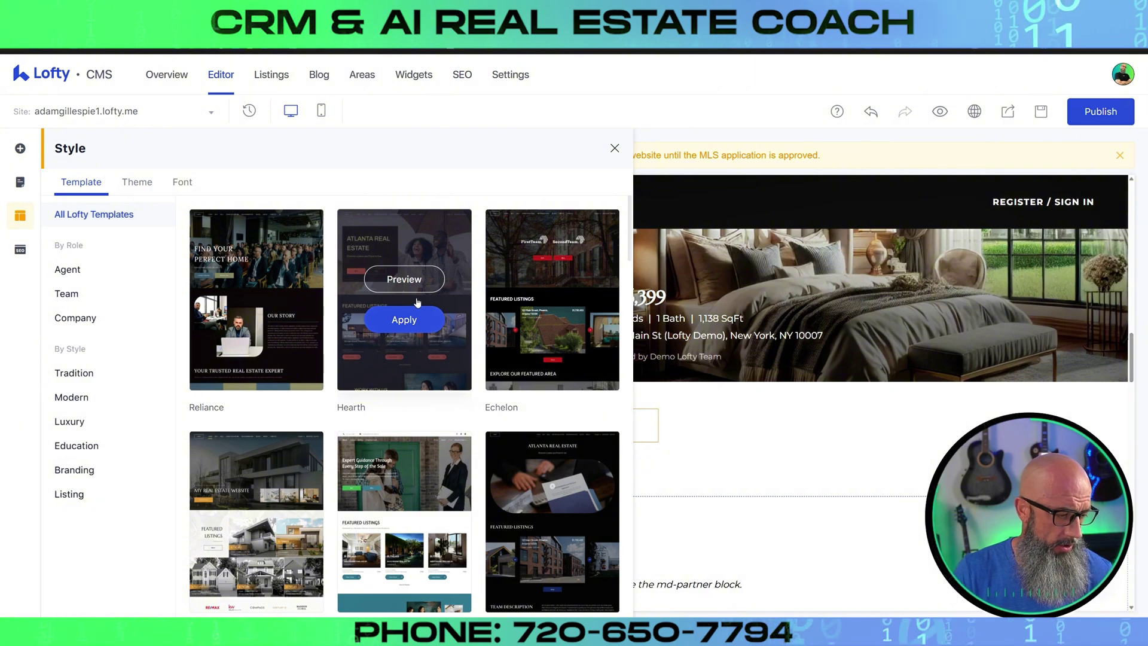
- Set the theme's title size to 48 and check the hero title on the home page
{"action": "left_click", "coordinate": [136, 183]}
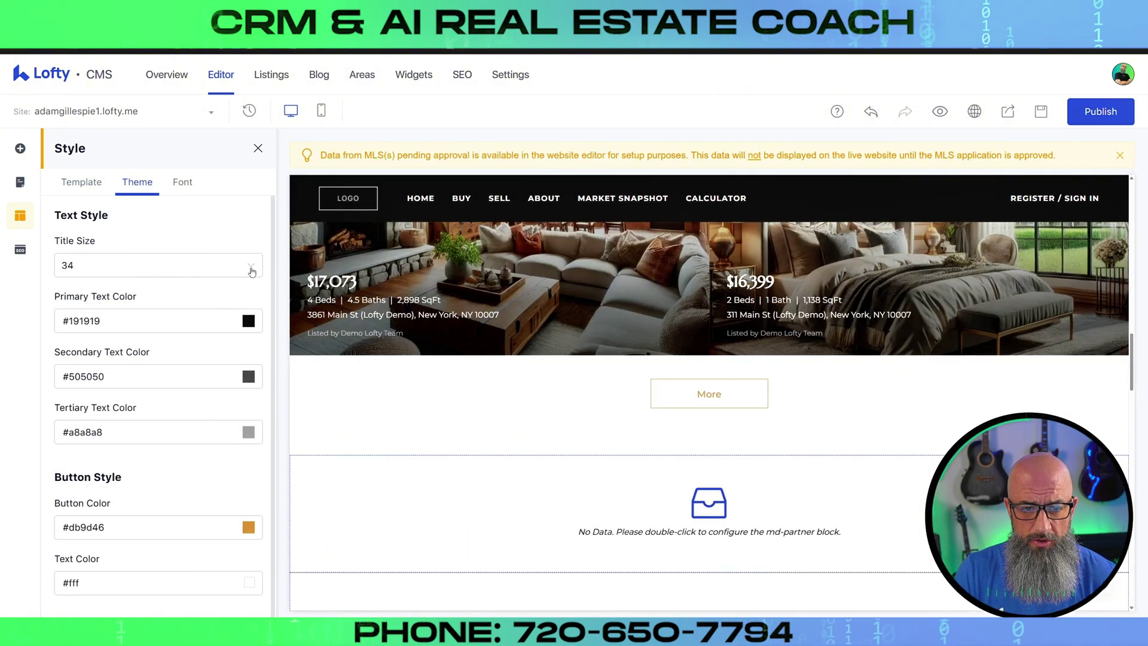
{"action": "left_click", "coordinate": [213, 267]}
{"action": "scroll", "coordinate": [80, 430], "scroll_direction": "down", "scroll_amount": 2}
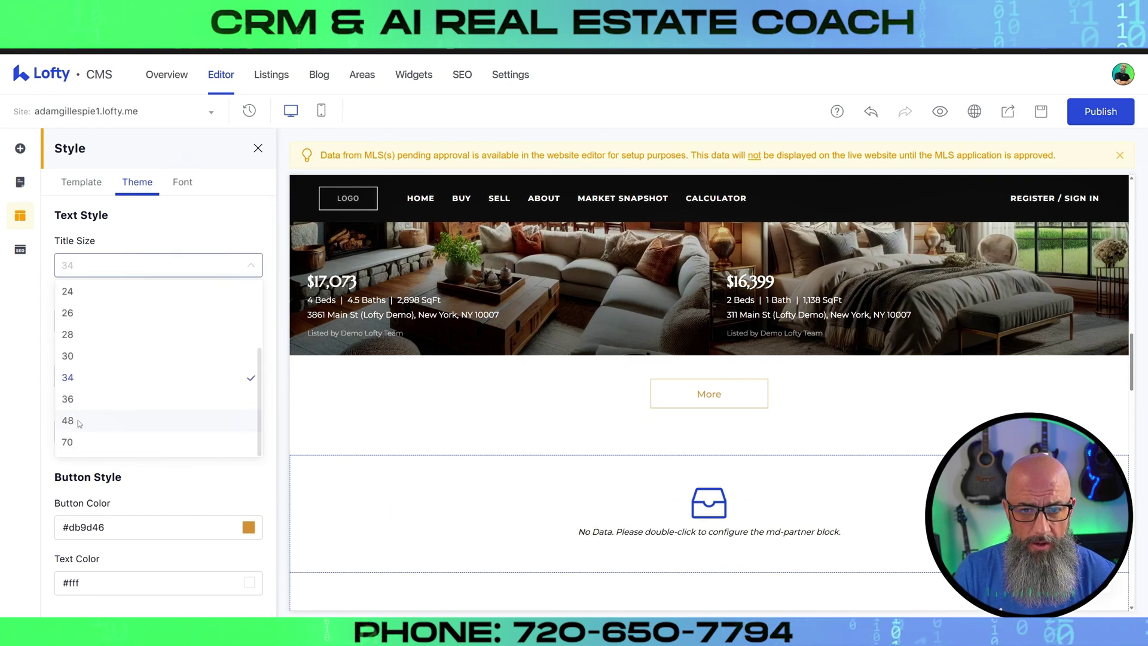
{"action": "left_click", "coordinate": [79, 424]}
{"action": "scroll", "coordinate": [658, 382], "scroll_direction": "down", "scroll_amount": 3}
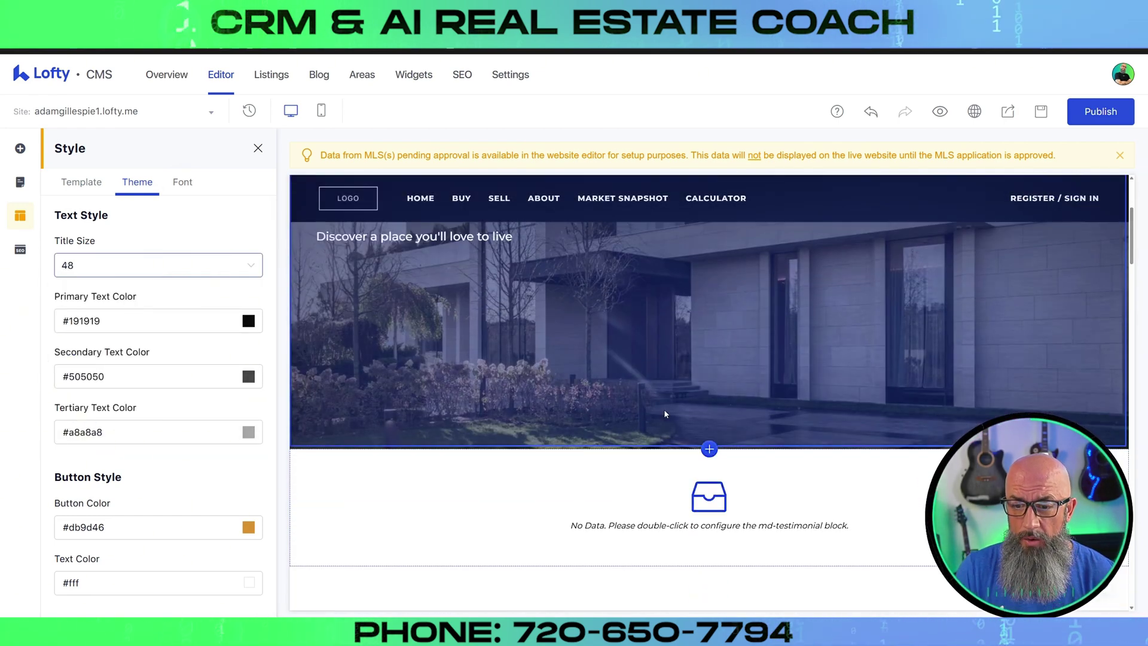
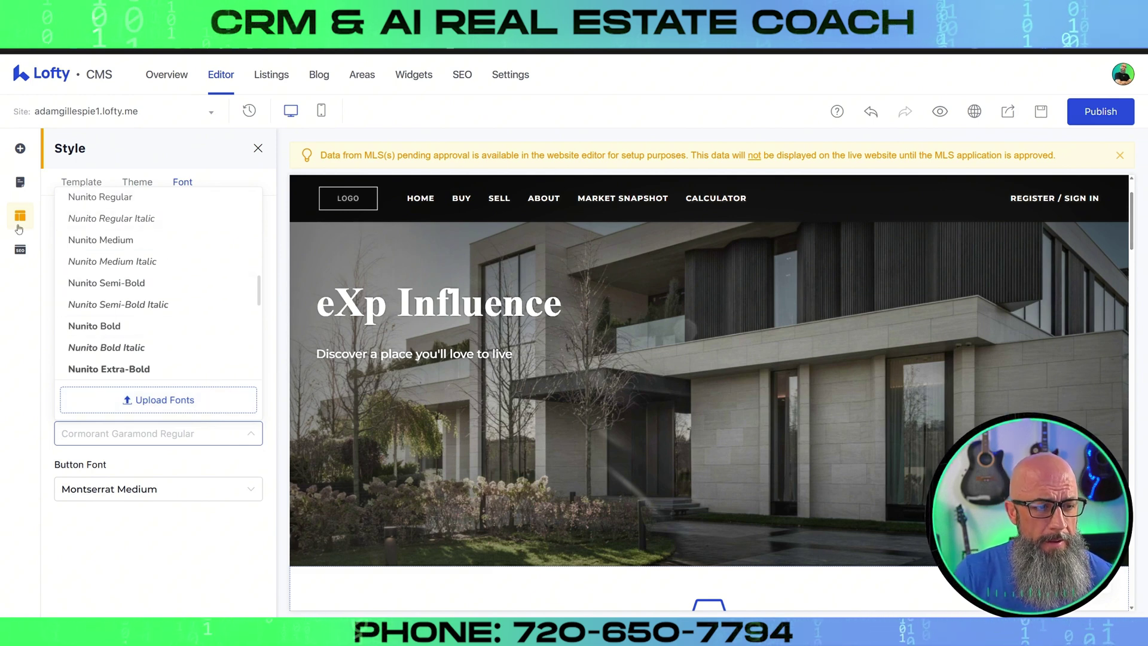
- Examine the editor's SEO analysis and keyword relevance options for the listing page
{"action": "left_click", "coordinate": [20, 249]}
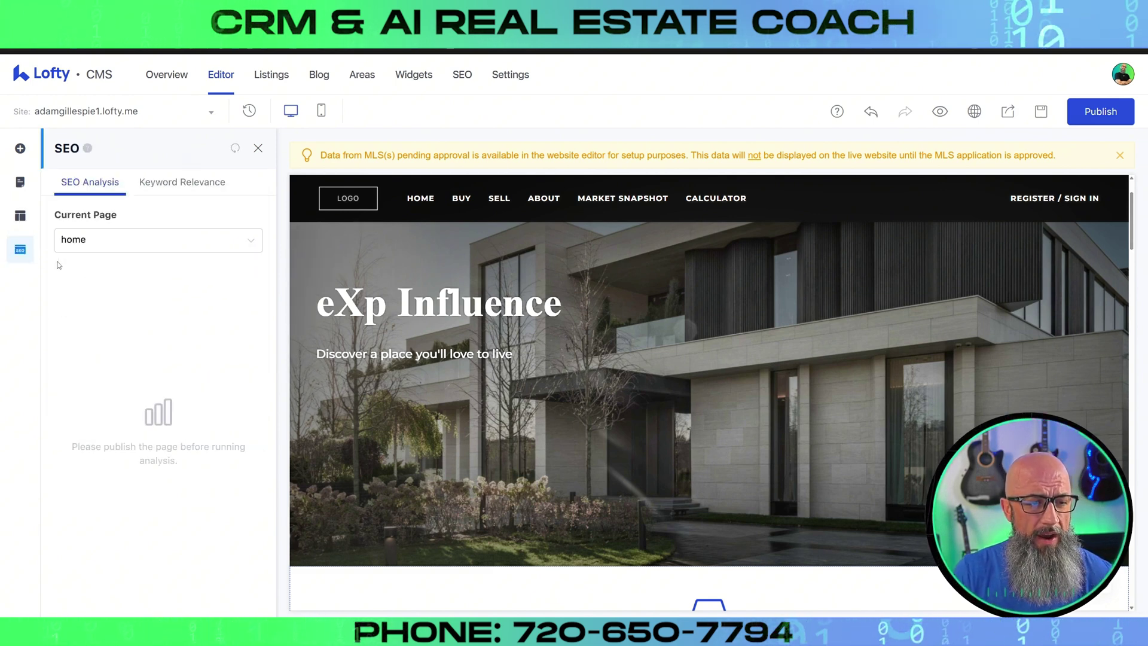
{"action": "left_click", "coordinate": [231, 246]}
{"action": "left_click", "coordinate": [110, 293]}
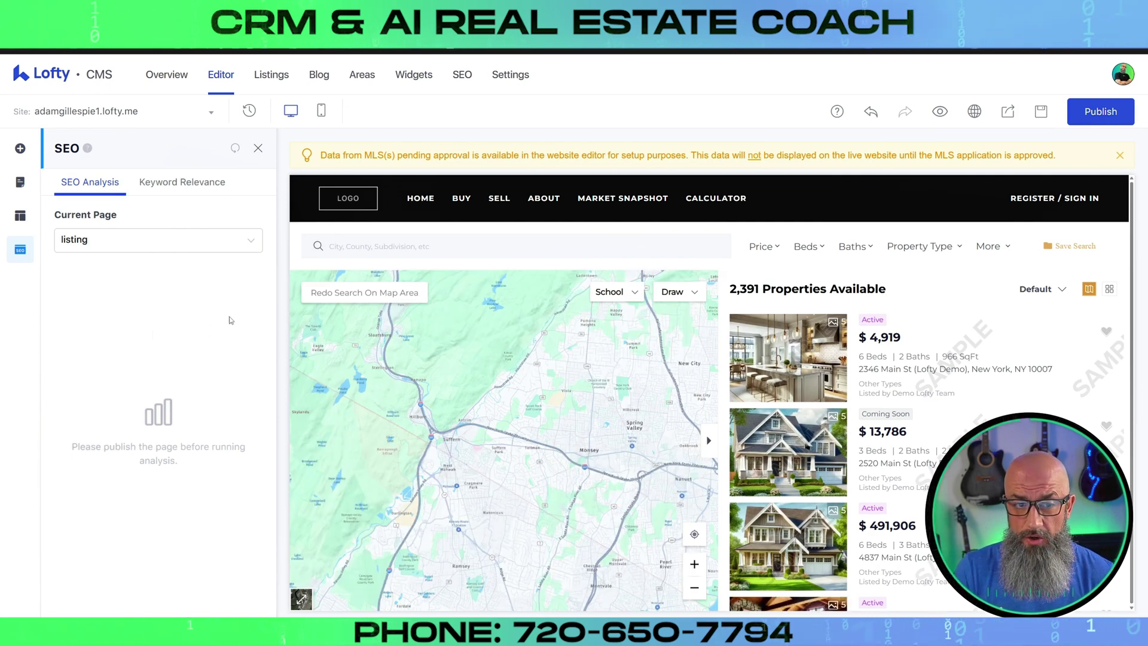
{"action": "left_click", "coordinate": [193, 187]}
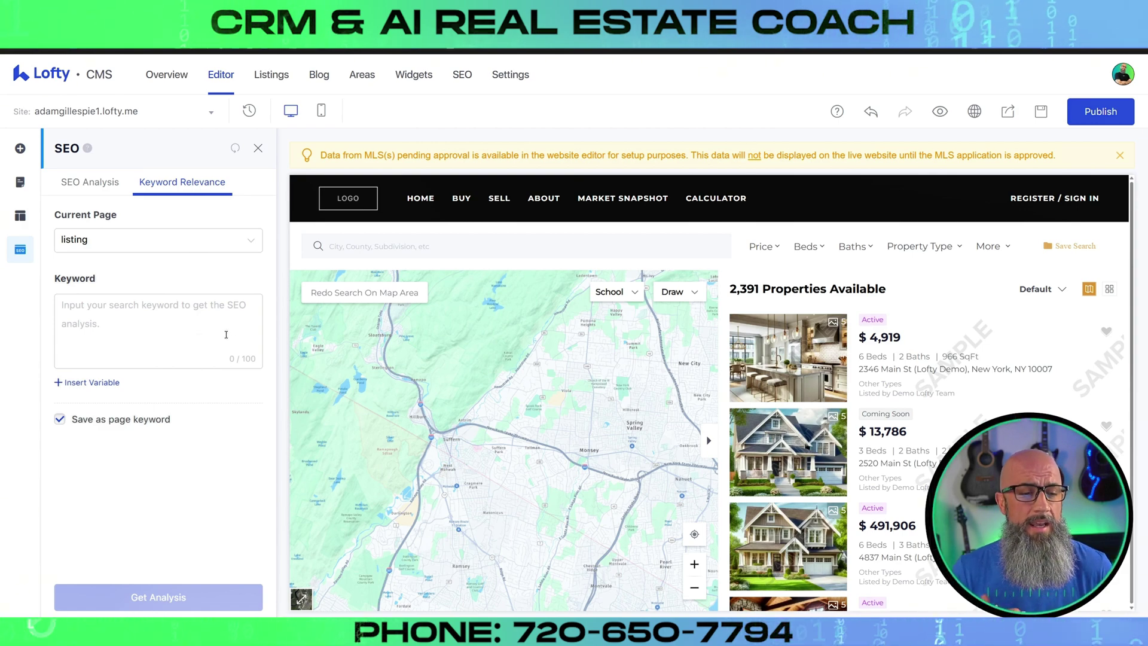
{"action": "left_click", "coordinate": [156, 313]}
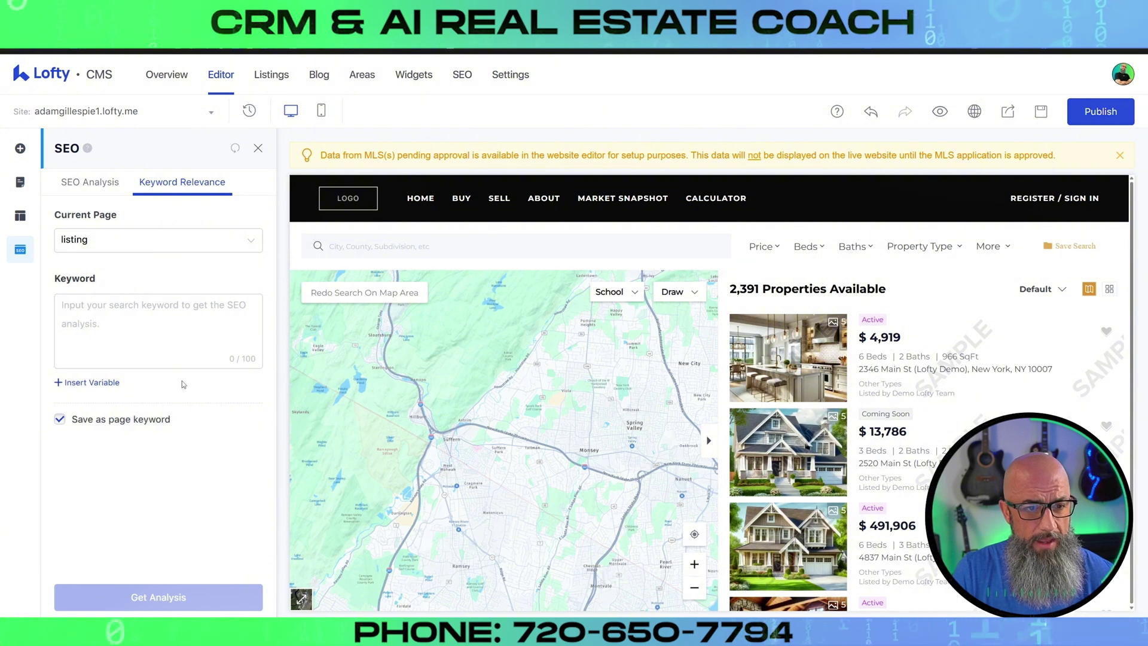
{"action": "left_click", "coordinate": [88, 187]}
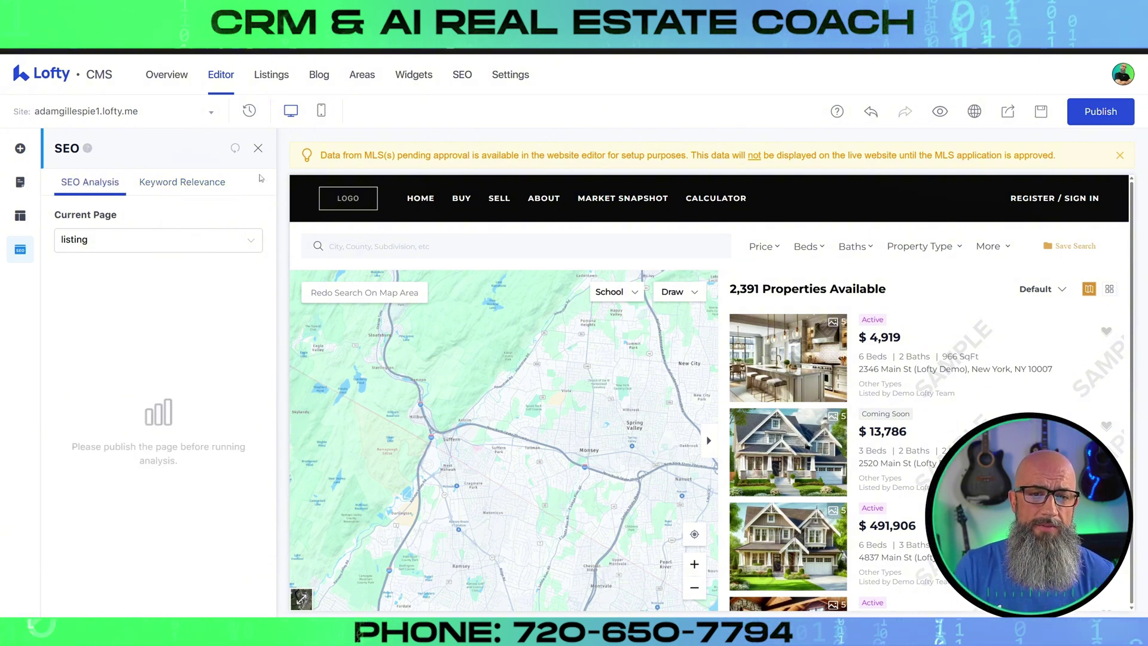
- Leave the editor without saving and review the site-wide SEO page's business, service area and keyword fields and its SEO checklist
{"action": "left_click", "coordinate": [459, 80]}
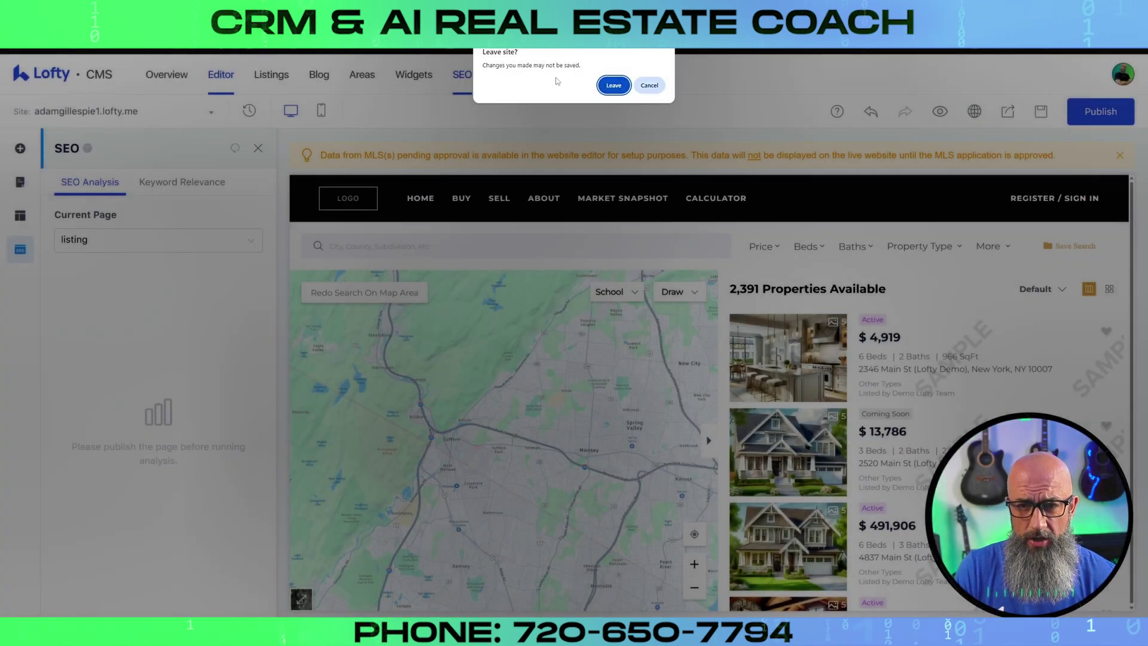
{"action": "left_click", "coordinate": [612, 85]}
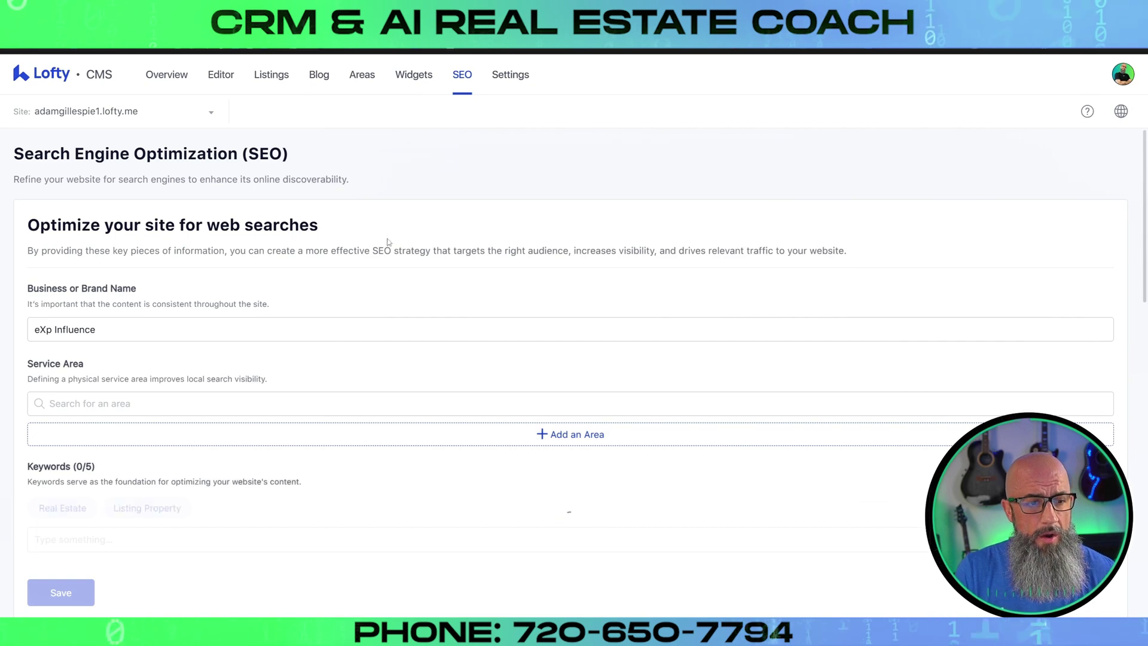
{"action": "scroll", "coordinate": [428, 308], "scroll_direction": "down", "scroll_amount": 7}
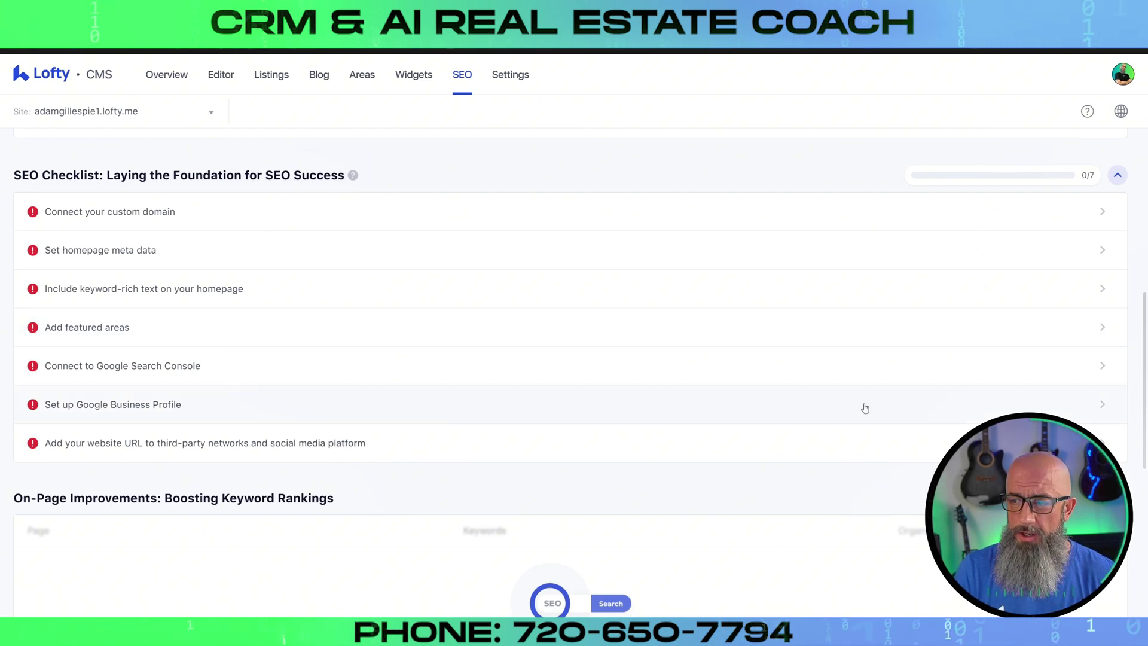
{"action": "scroll", "coordinate": [828, 425], "scroll_direction": "up", "scroll_amount": 3}
{"action": "scroll", "coordinate": [822, 429], "scroll_direction": "up", "scroll_amount": 4}
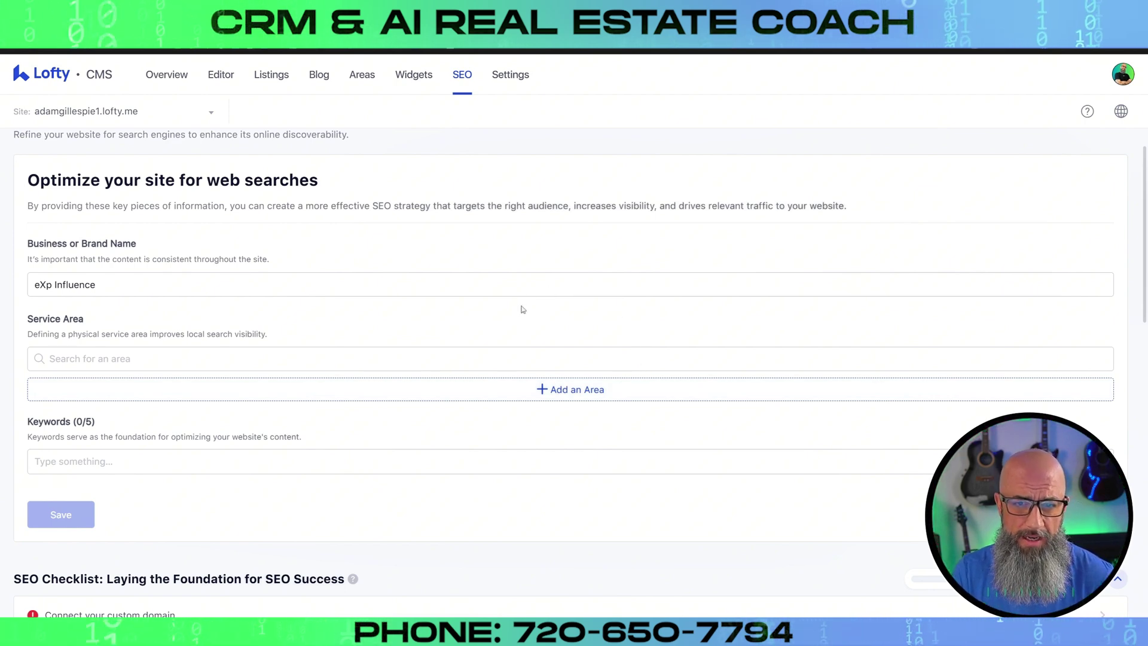
- View the site's domain settings and return to the website overview
{"action": "left_click", "coordinate": [508, 77]}
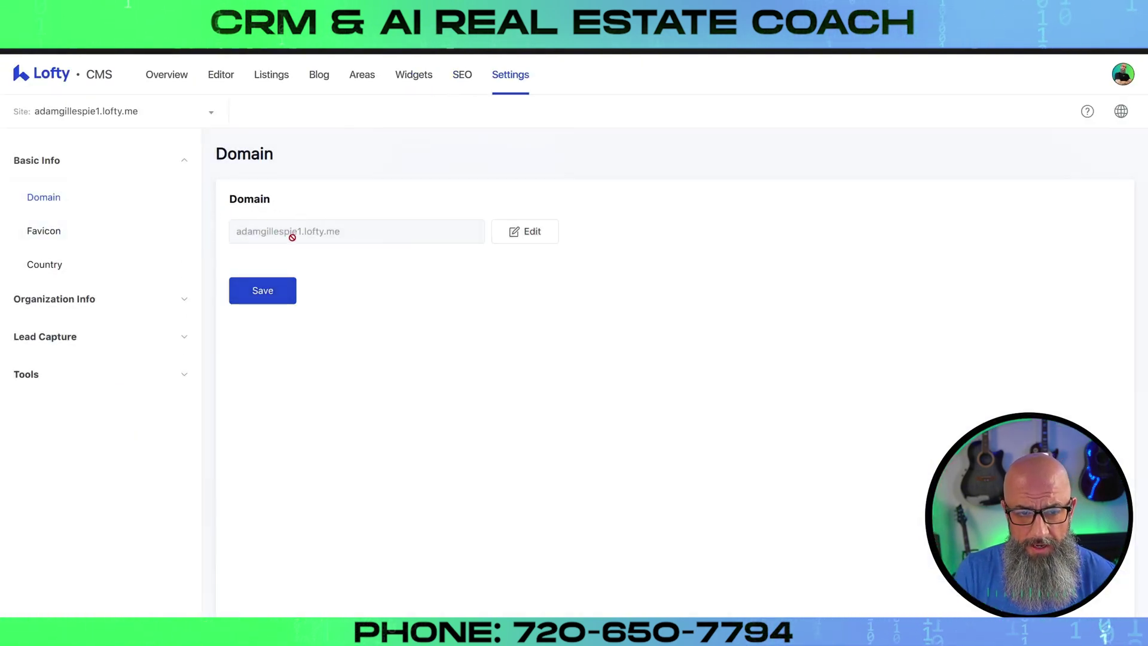
{"action": "left_click", "coordinate": [167, 76]}
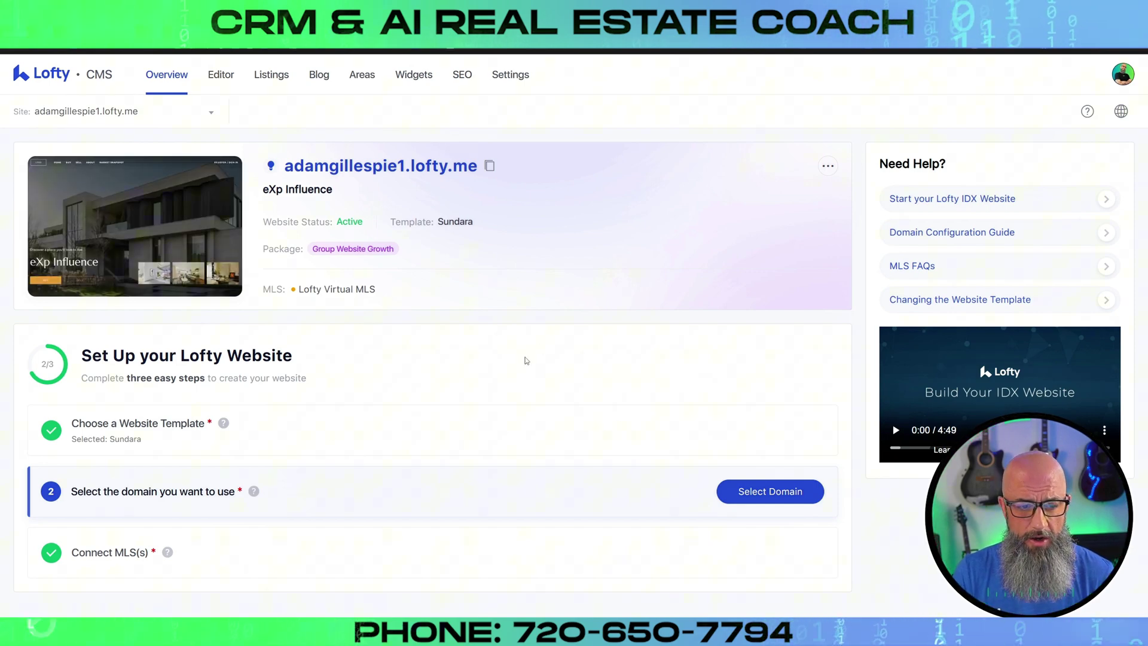
- Look at the domain setup form for an already owned domain, close it without saving, and check the Connect MLS(s) setup item
{"action": "left_click", "coordinate": [777, 498]}
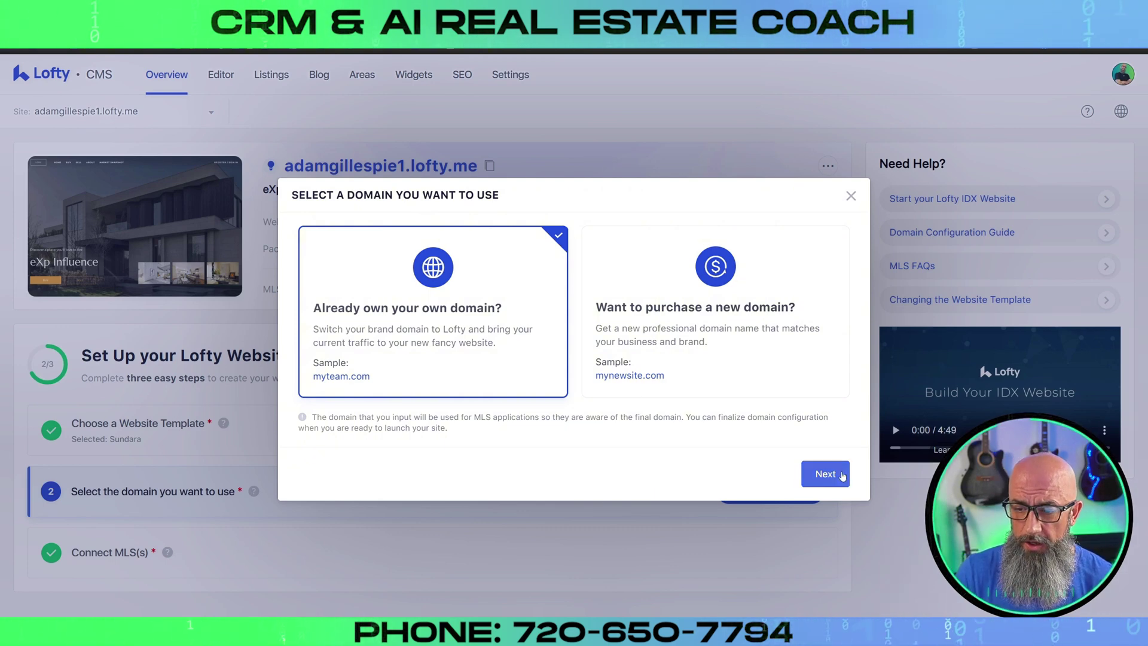
{"action": "left_click", "coordinate": [821, 478]}
{"action": "left_click", "coordinate": [406, 281]}
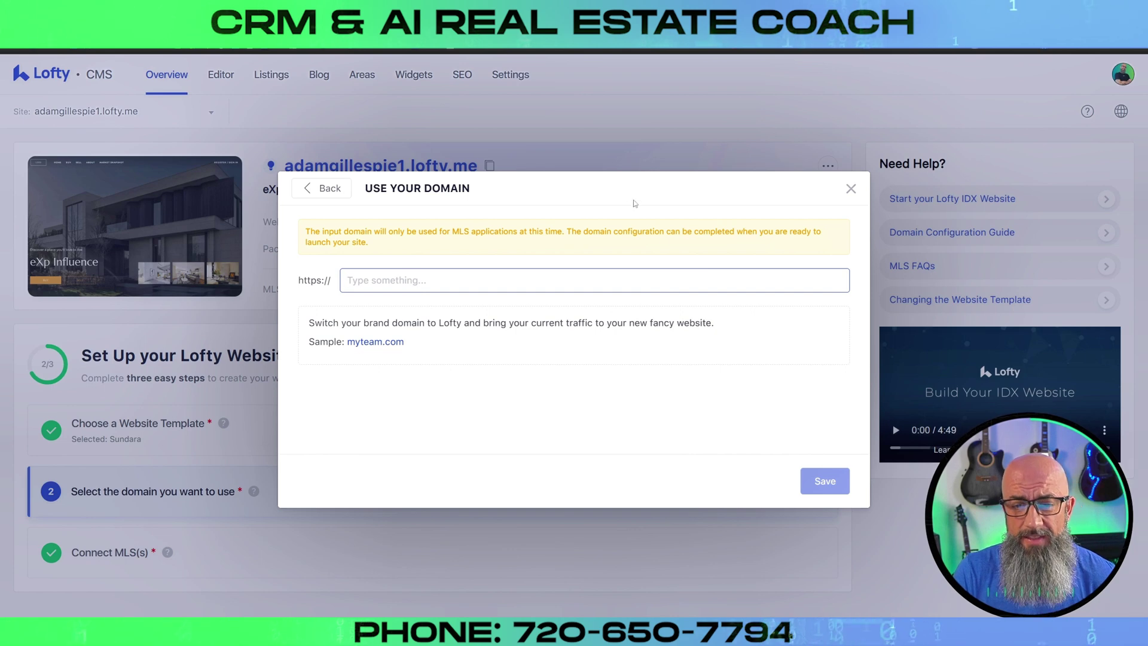
{"action": "left_click", "coordinate": [851, 190]}
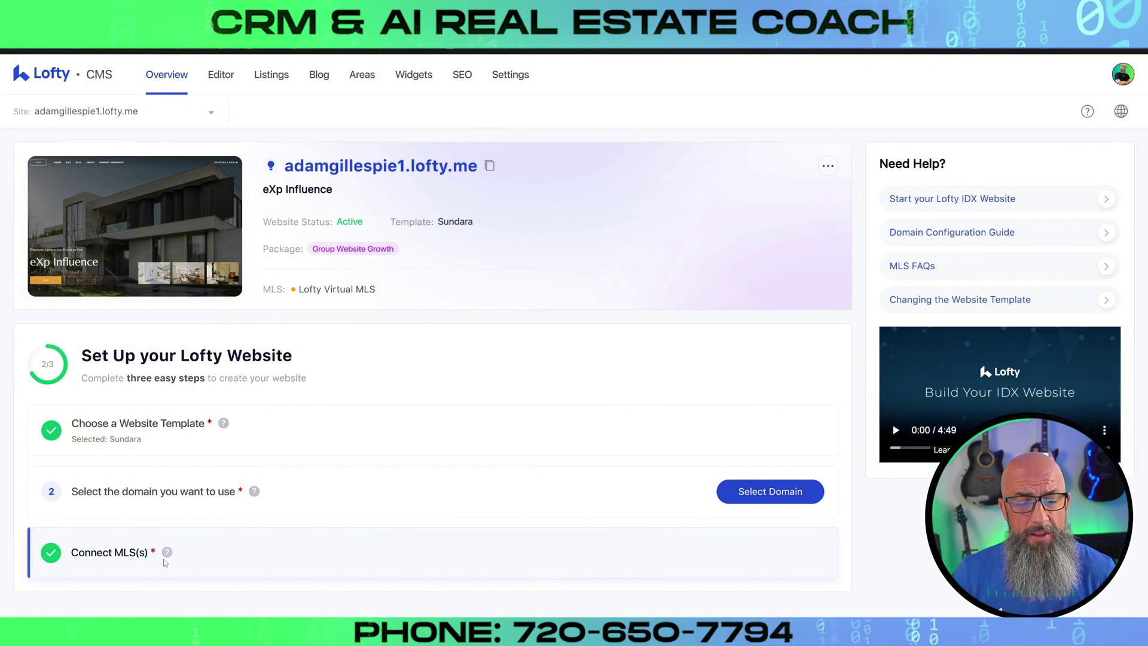
{"action": "mouse_move", "coordinate": [167, 554]}
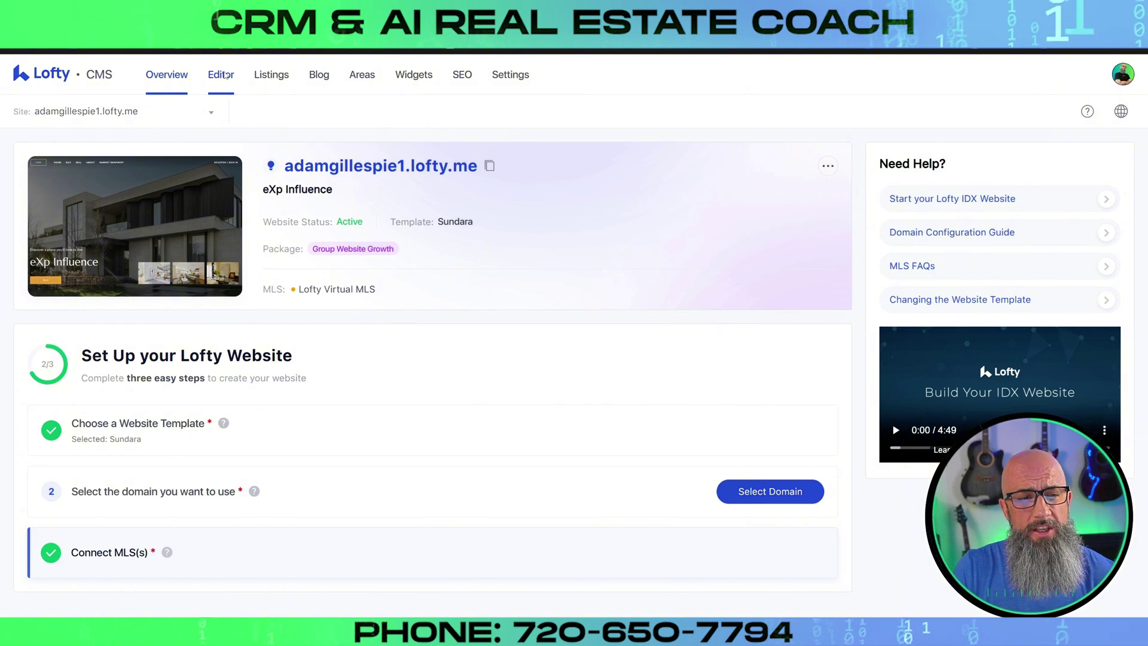
- Open the website editor and look over the home page from the hero section to the featured listings
{"action": "left_click", "coordinate": [221, 75]}
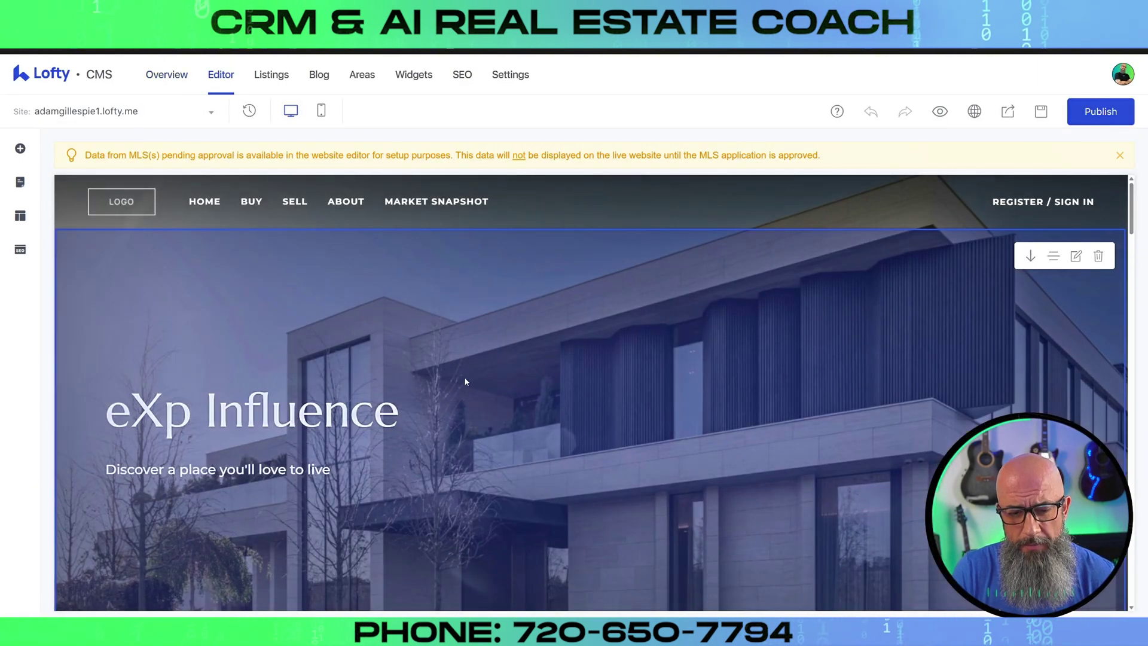
{"action": "scroll", "coordinate": [455, 380], "scroll_direction": "down", "scroll_amount": 6}
{"action": "scroll", "coordinate": [452, 386], "scroll_direction": "up", "scroll_amount": 3}
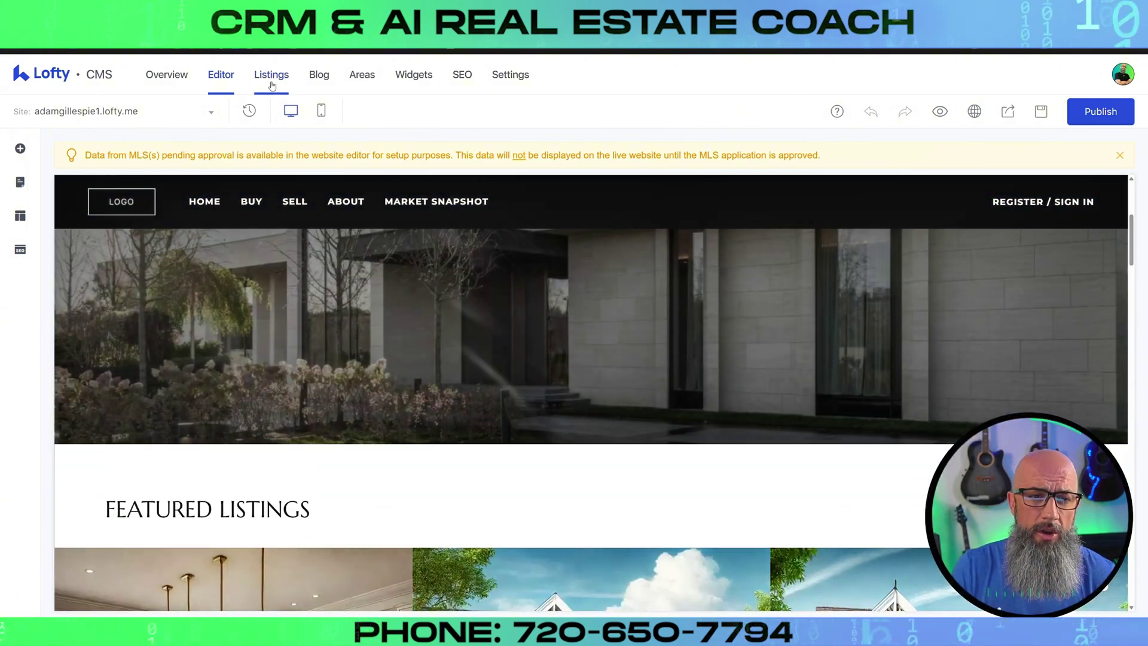
- Review the MLS integration list with the Lofty Virtual MLS feed, and expand the listing filters and listing settings groups
{"action": "left_click", "coordinate": [271, 74]}
{"action": "left_click", "coordinate": [614, 85]}
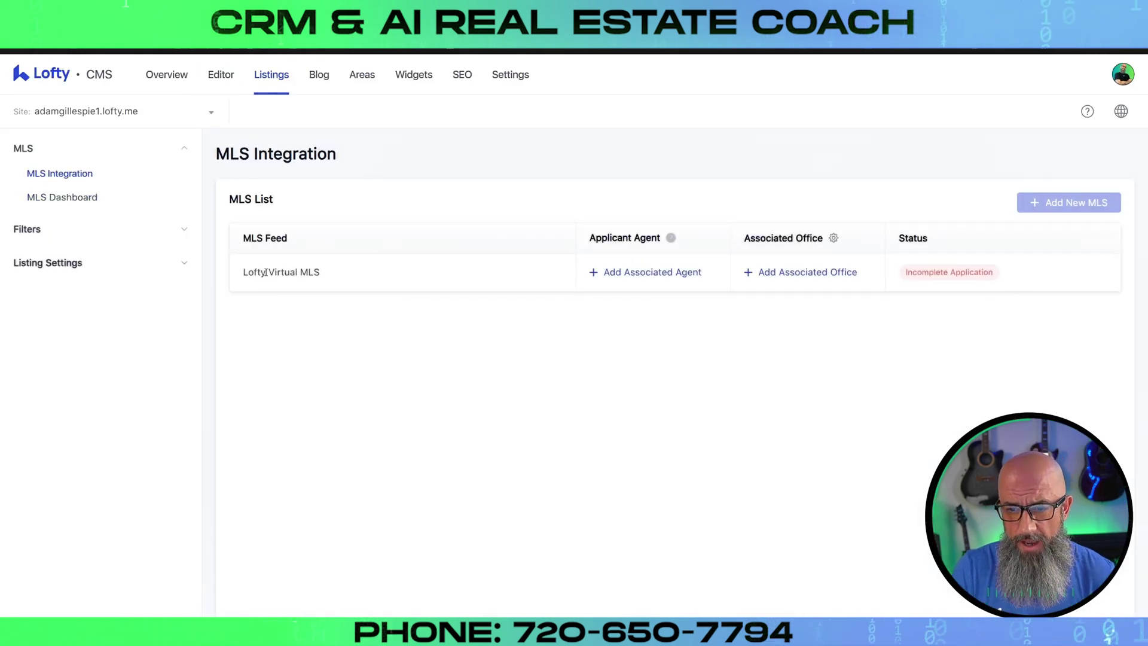
{"action": "left_click_drag", "start_coordinate": [267, 272], "coordinate": [373, 275]}
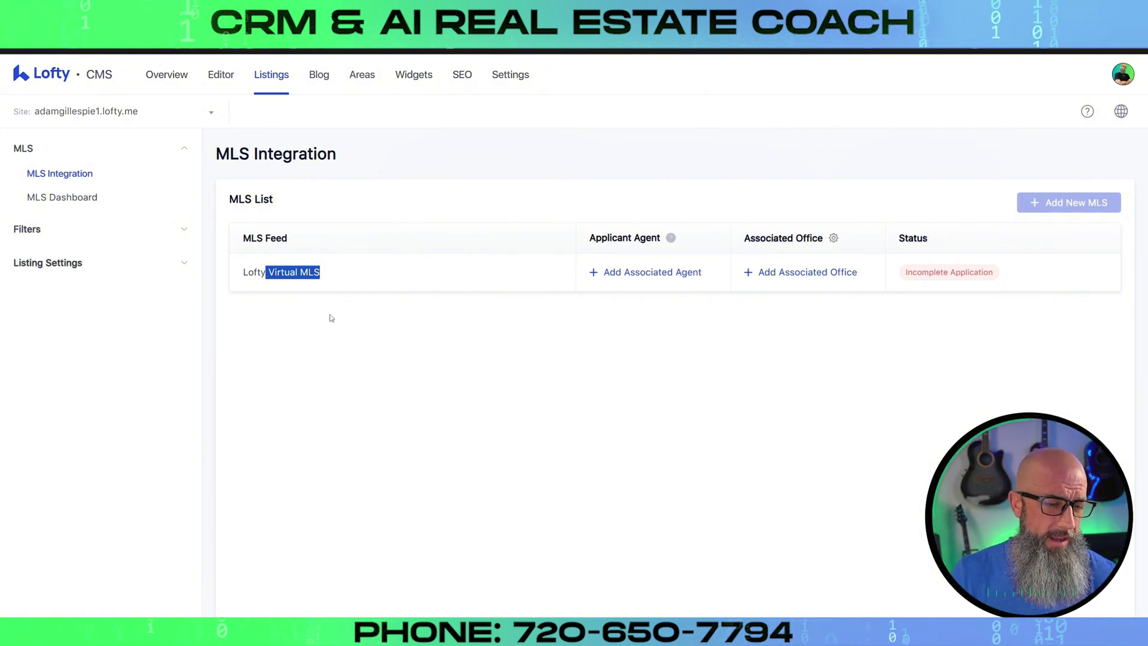
{"action": "left_click", "coordinate": [186, 233]}
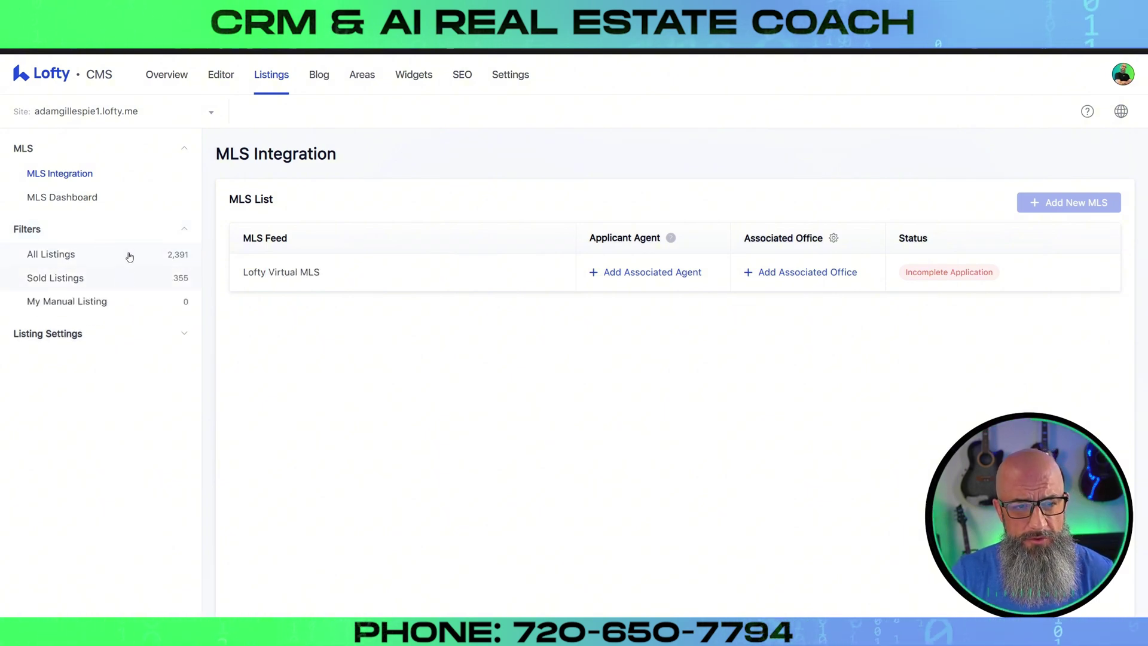
{"action": "left_click", "coordinate": [168, 335]}
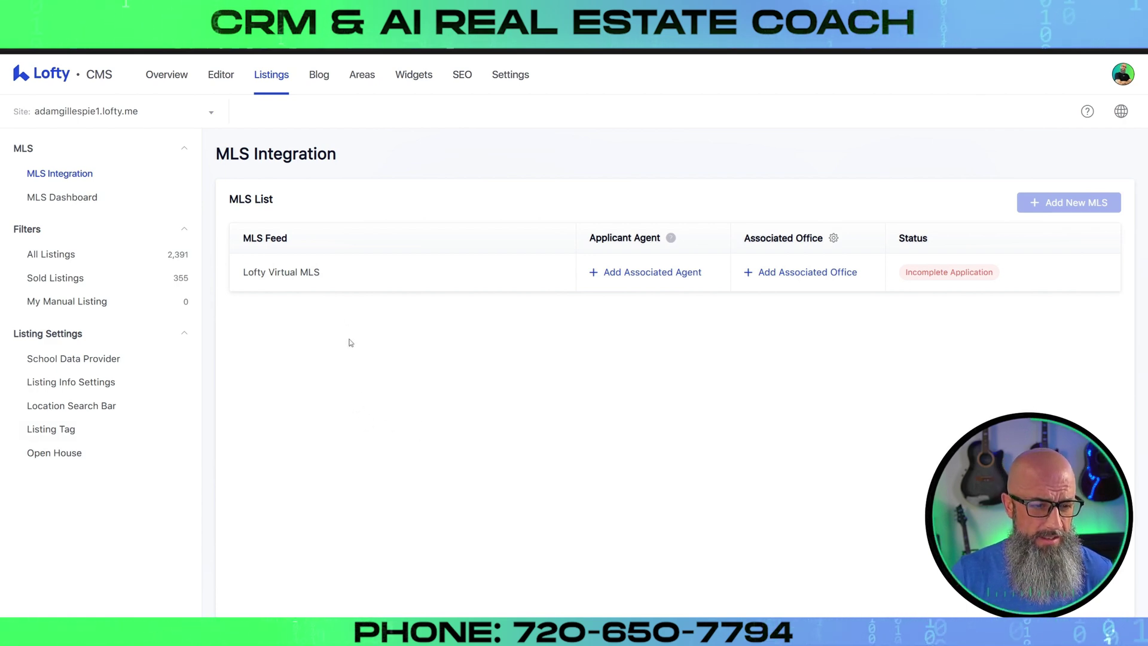
- View the blog posts page and look over the Featured Areas page down to its list of cities
{"action": "left_click", "coordinate": [319, 77]}
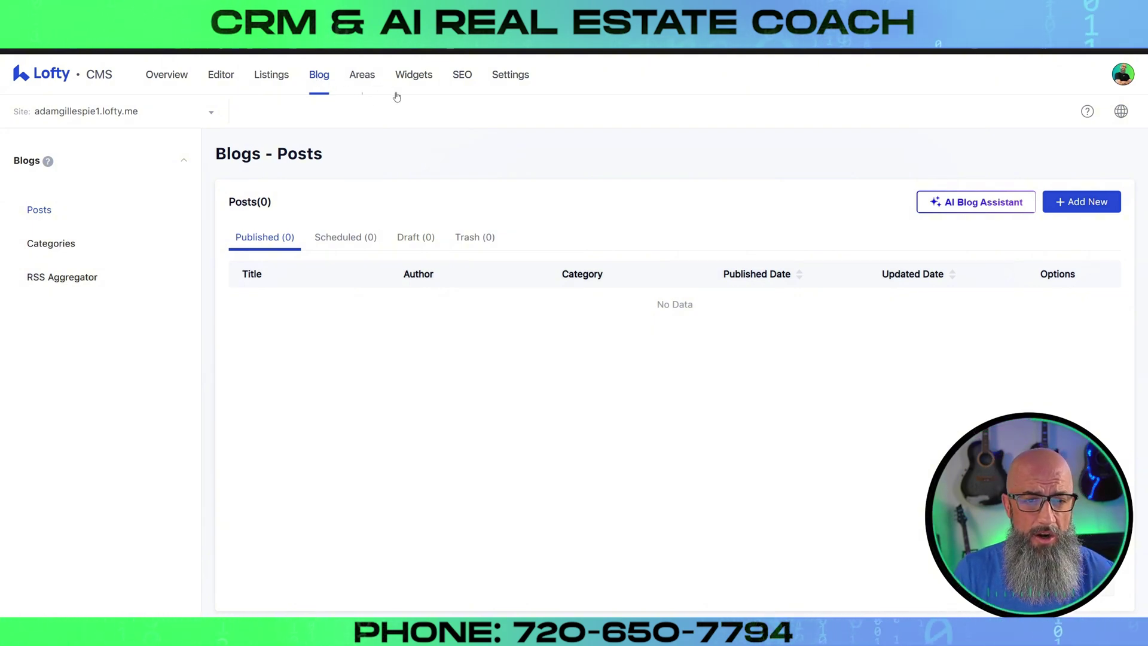
{"action": "left_click", "coordinate": [363, 78]}
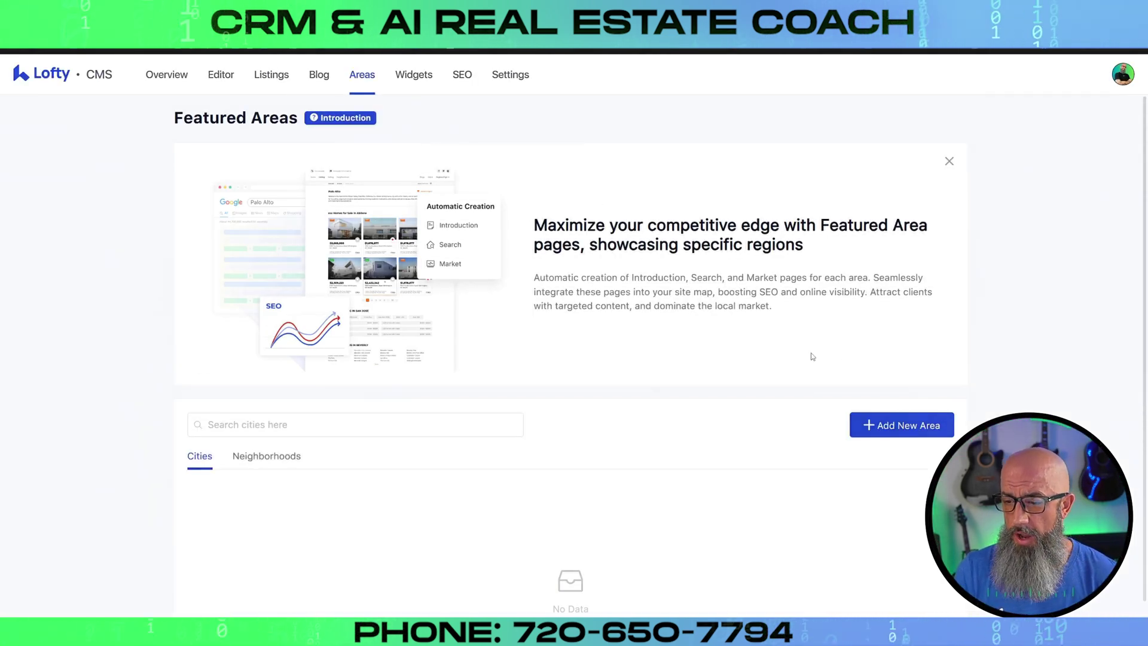
{"action": "scroll", "coordinate": [812, 356], "scroll_direction": "down", "scroll_amount": 1}
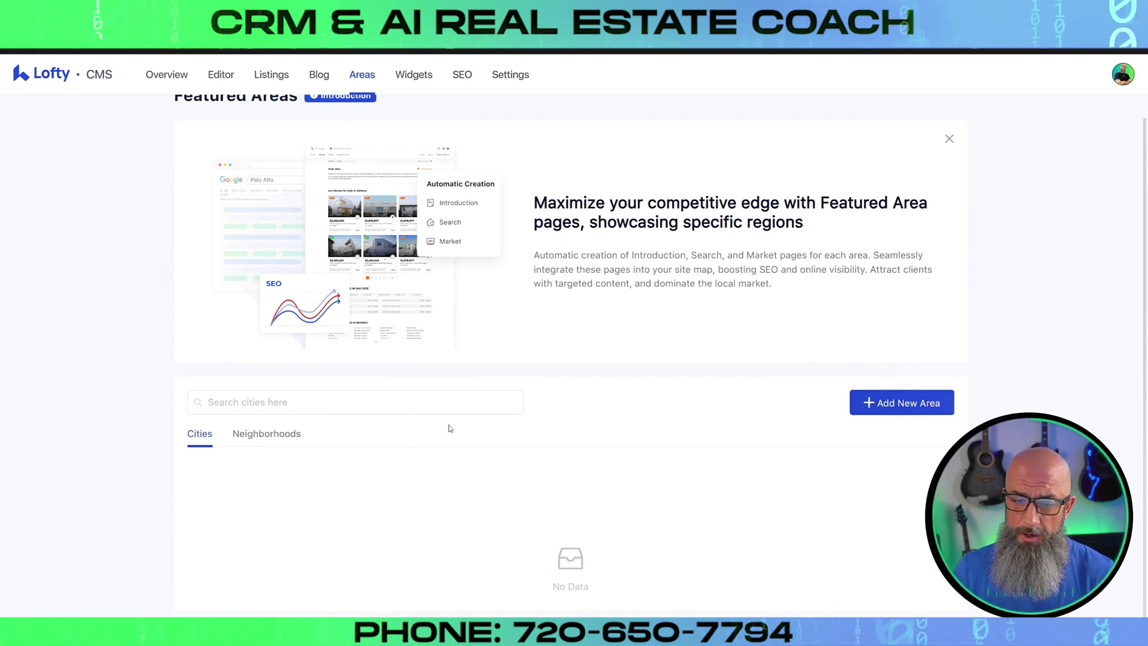